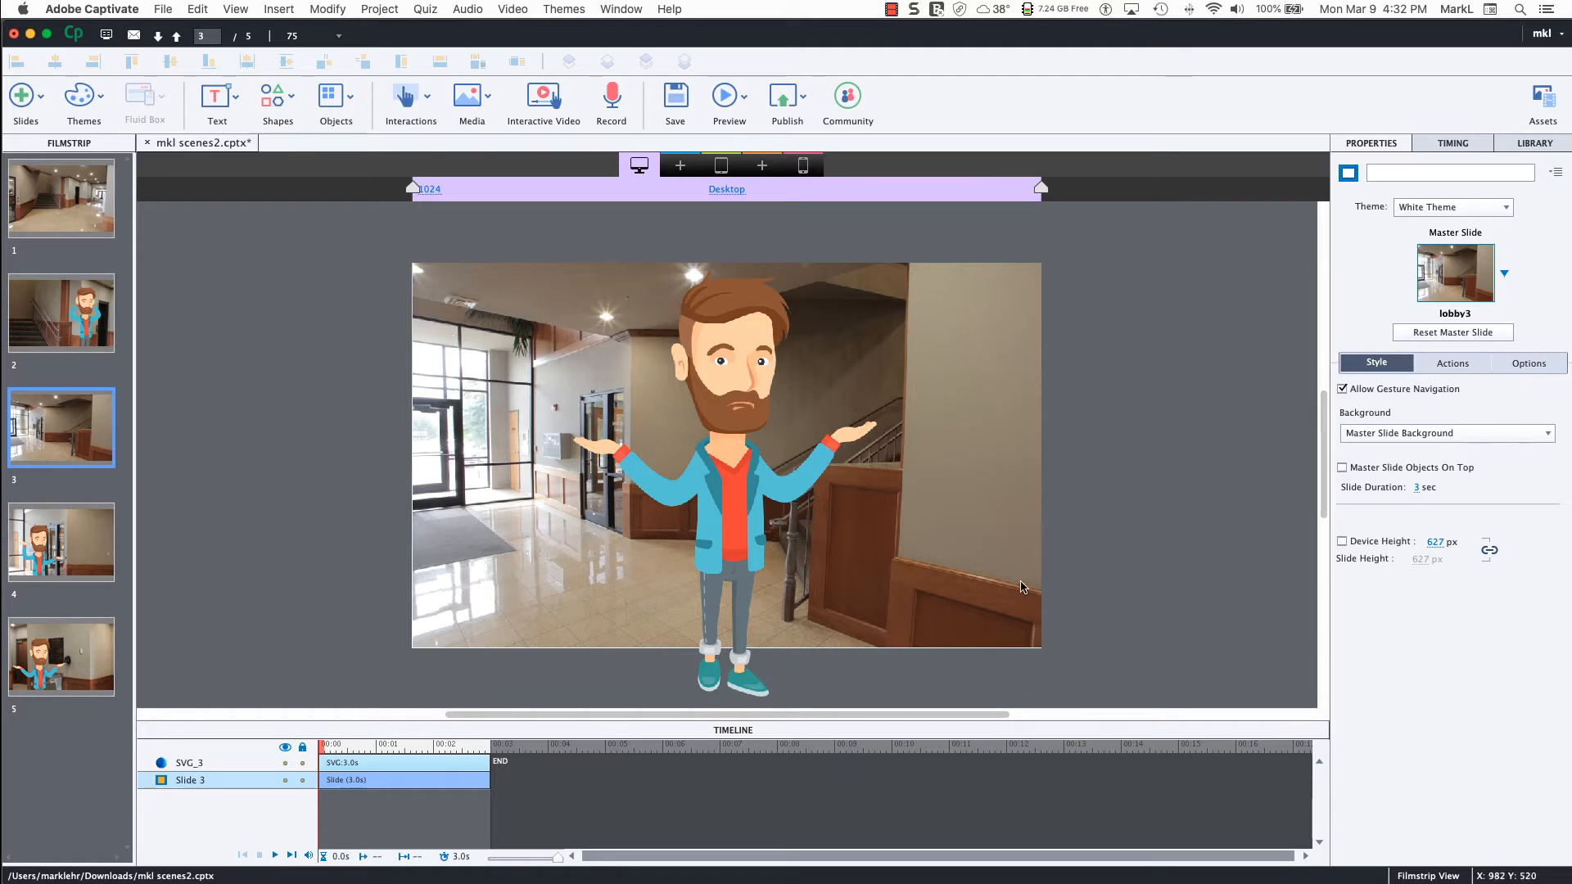
# Step: Open the shrugging man's SVG on slide 3 for editing in Adobe Illustrator
pyautogui.click(731, 494)
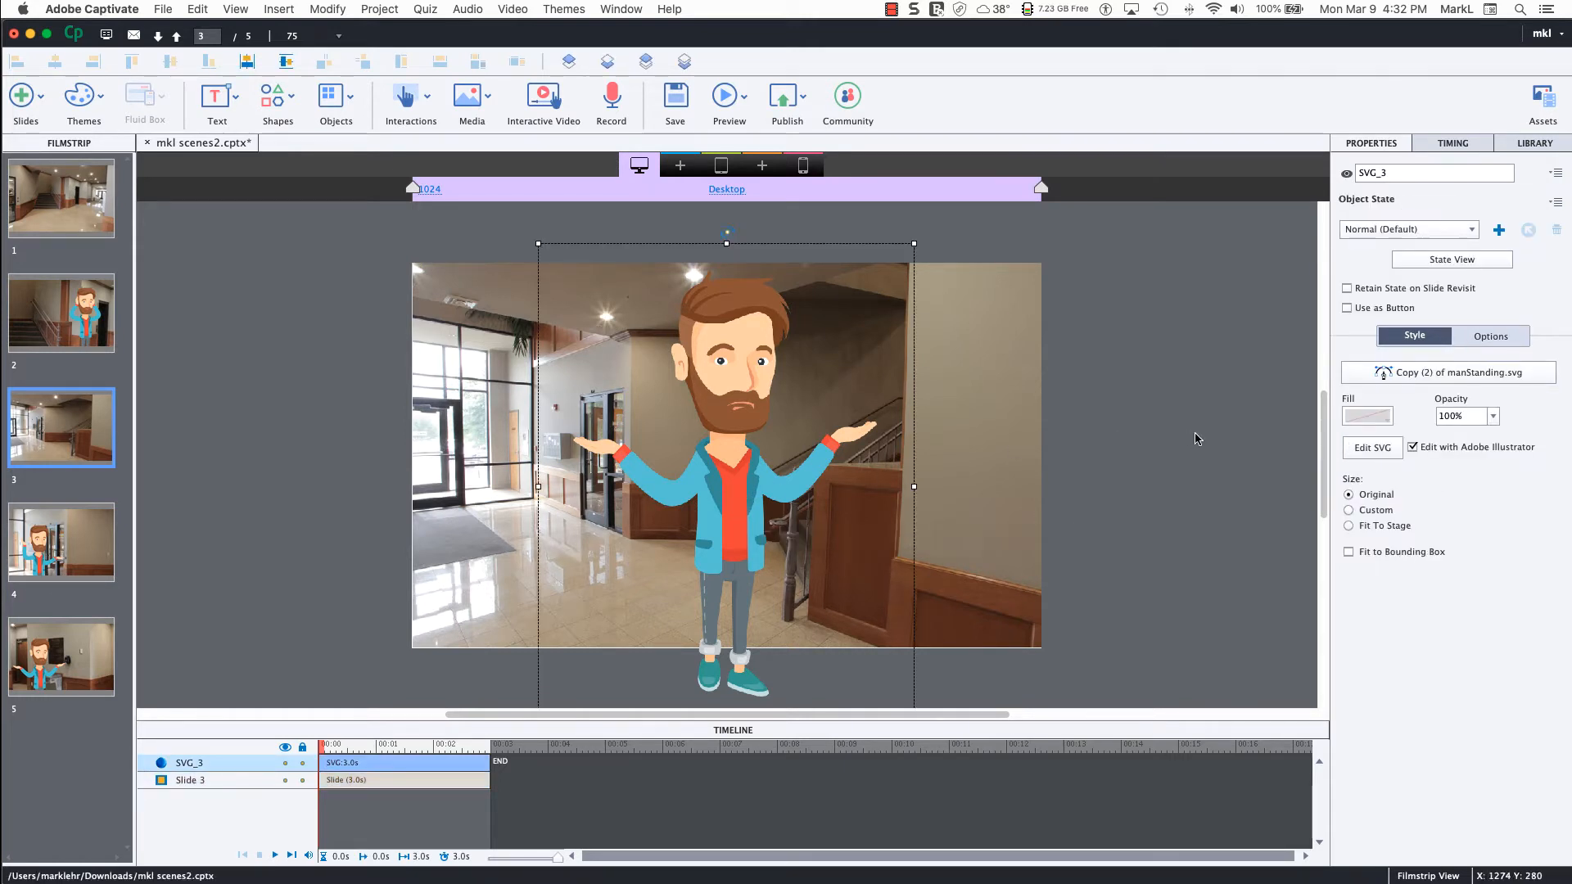
pyautogui.click(1373, 450)
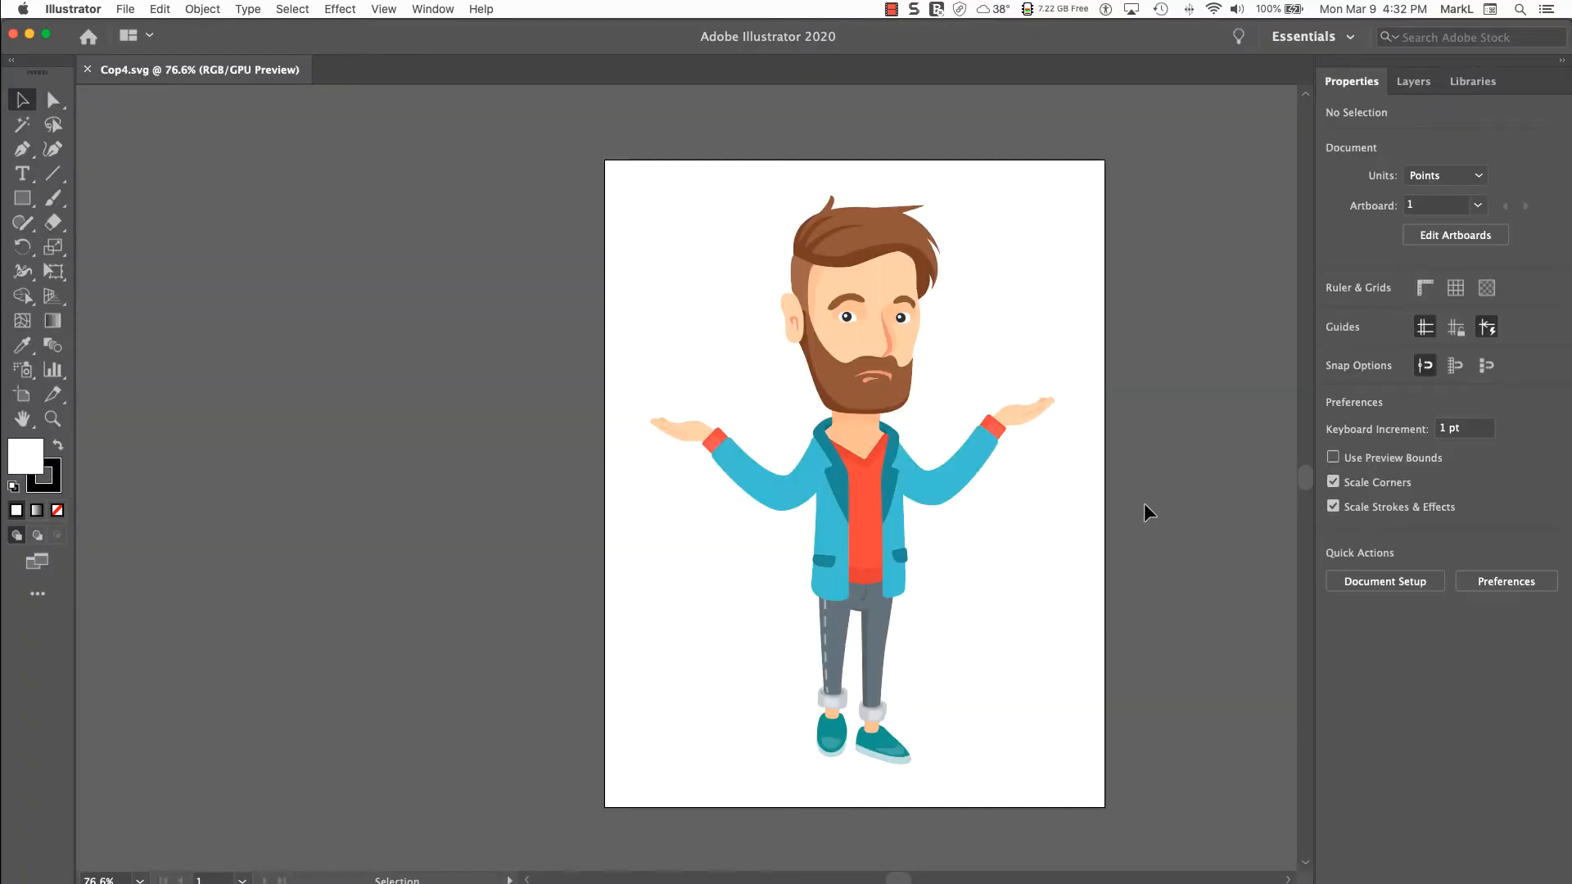
# Step: Isolate the character's group, select the leg with the dashed seam, and try moving it away from the body before undoing the move
pyautogui.click(835, 632)
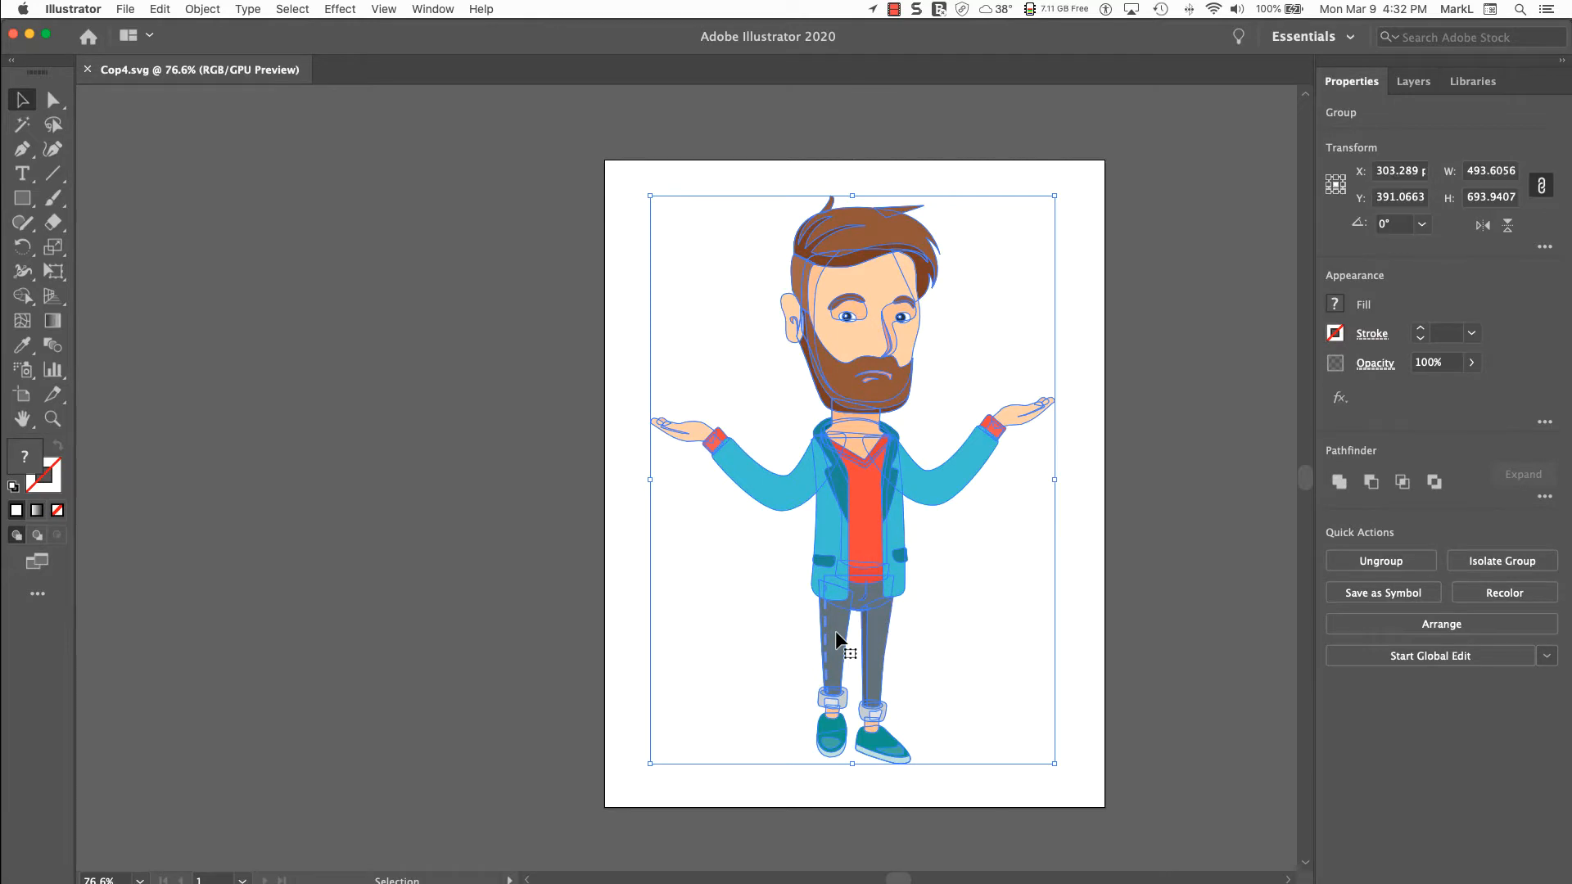
pyautogui.doubleClick(836, 631)
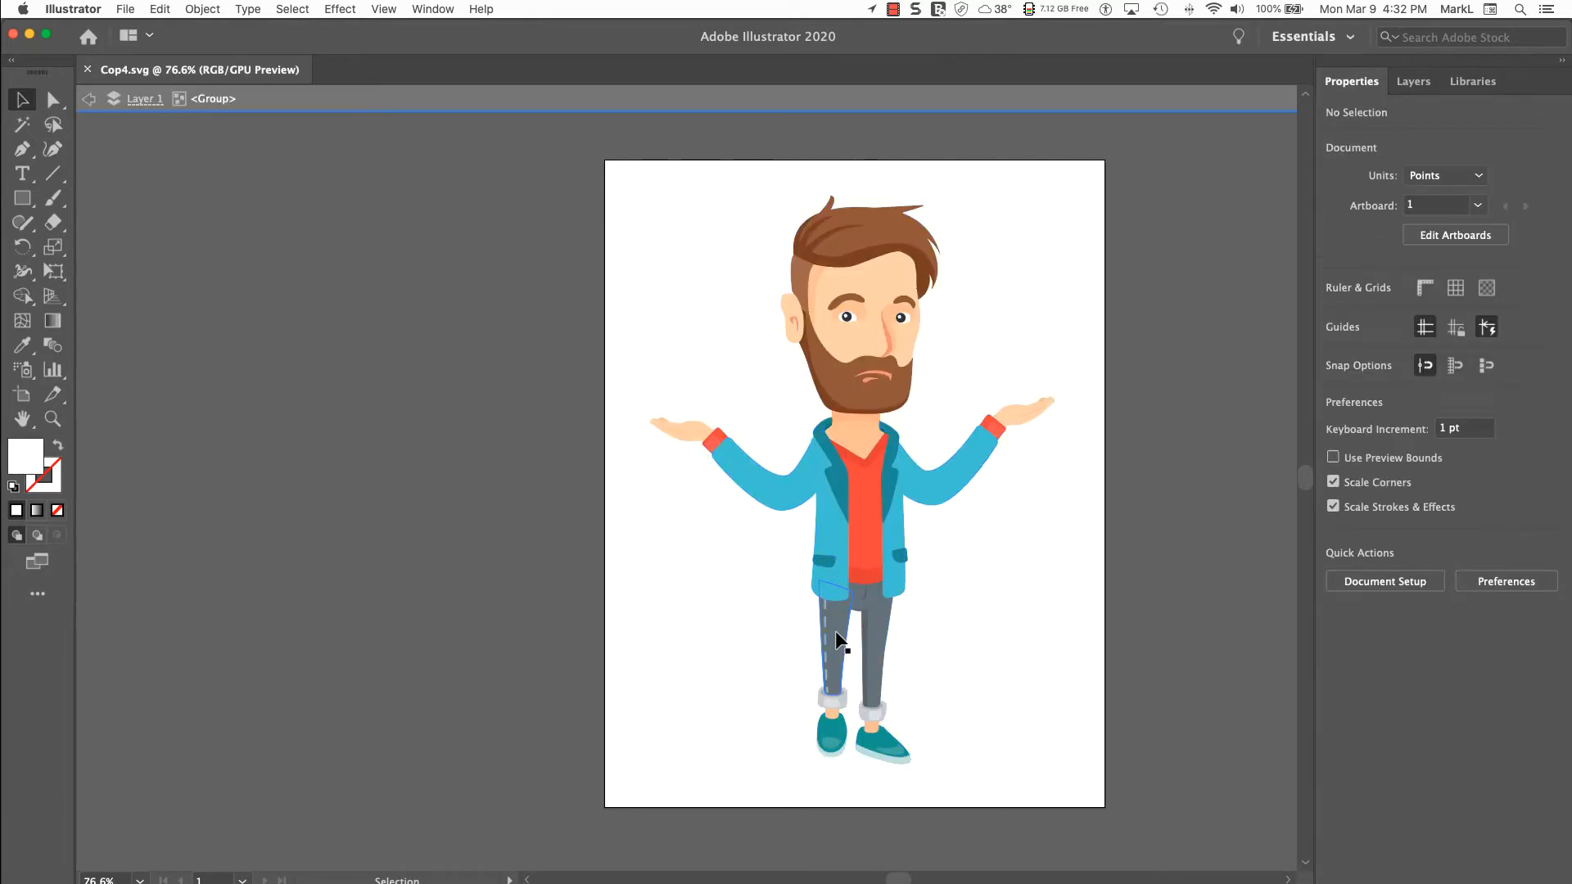
pyautogui.click(836, 631)
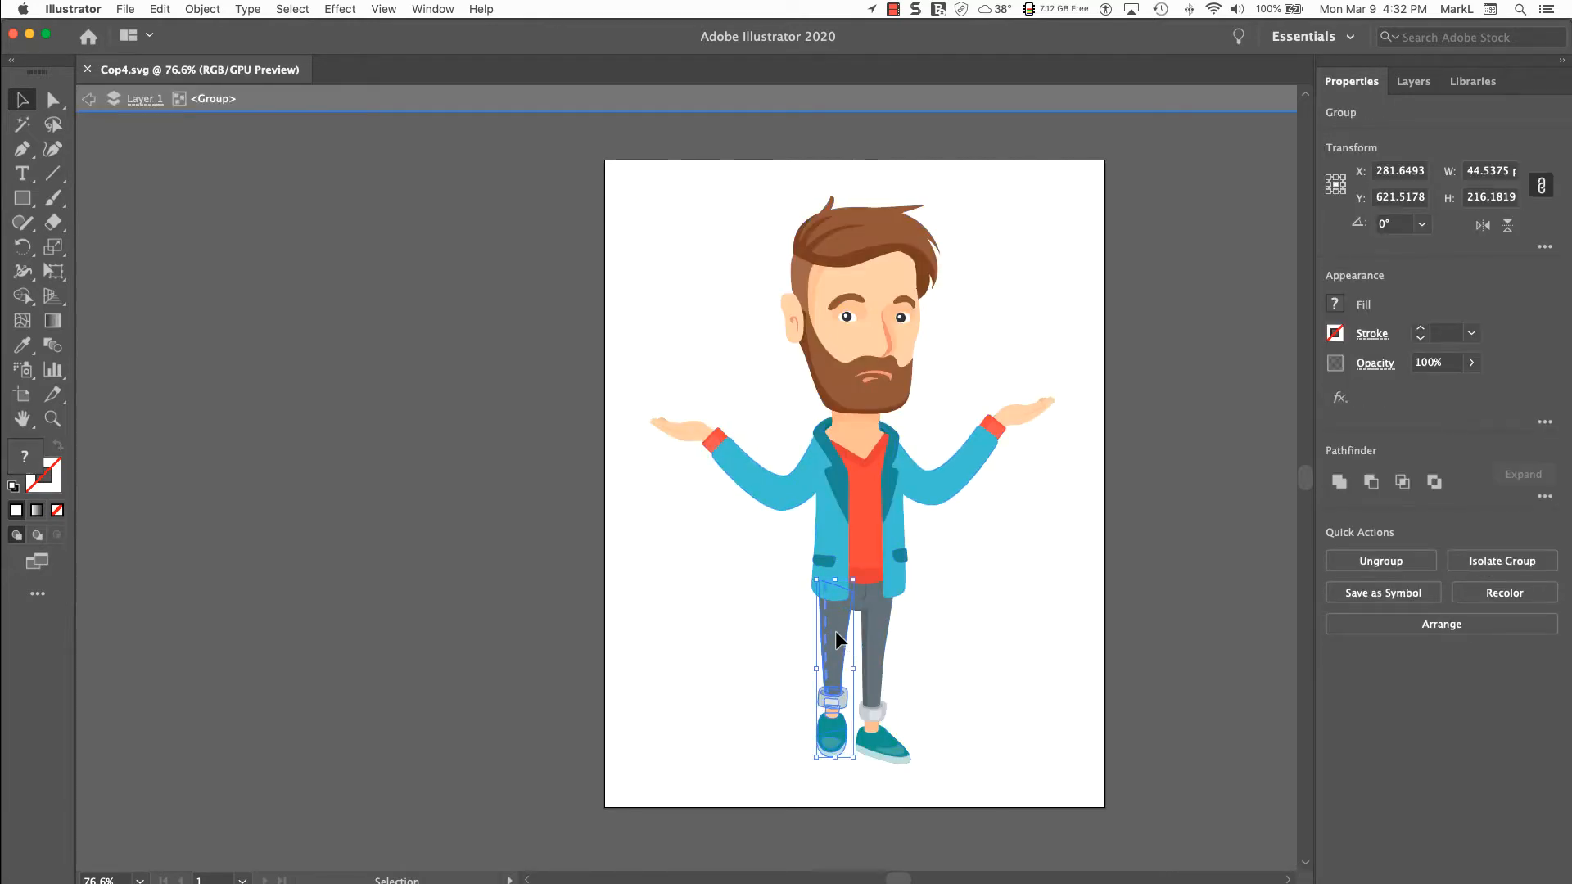
pyautogui.moveTo(836, 631); pyautogui.dragTo(728, 626)
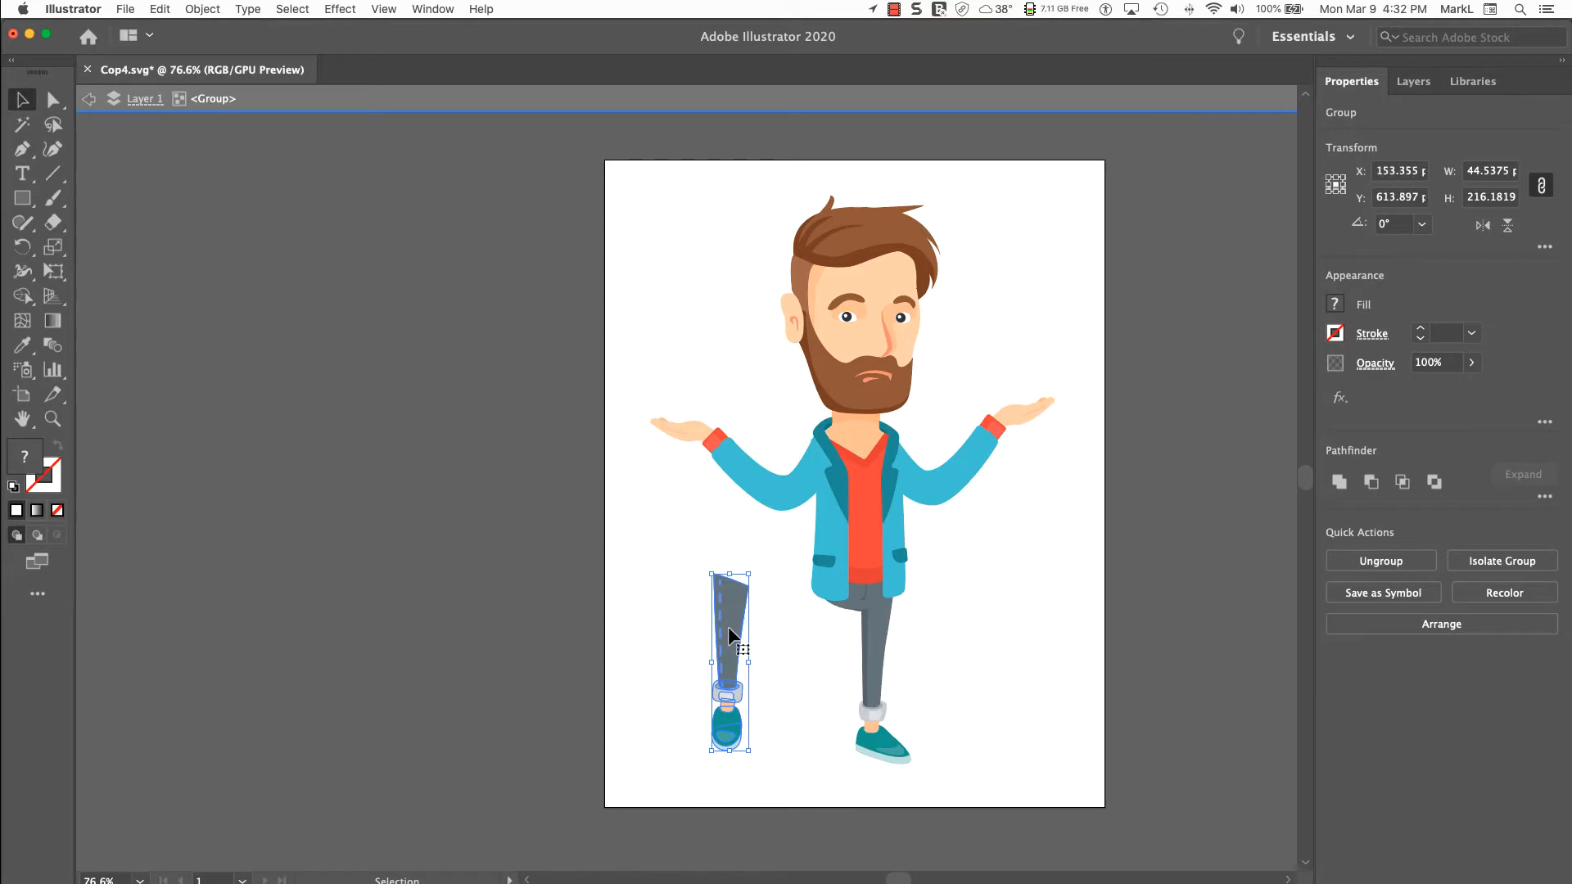
pyautogui.press('super+z')
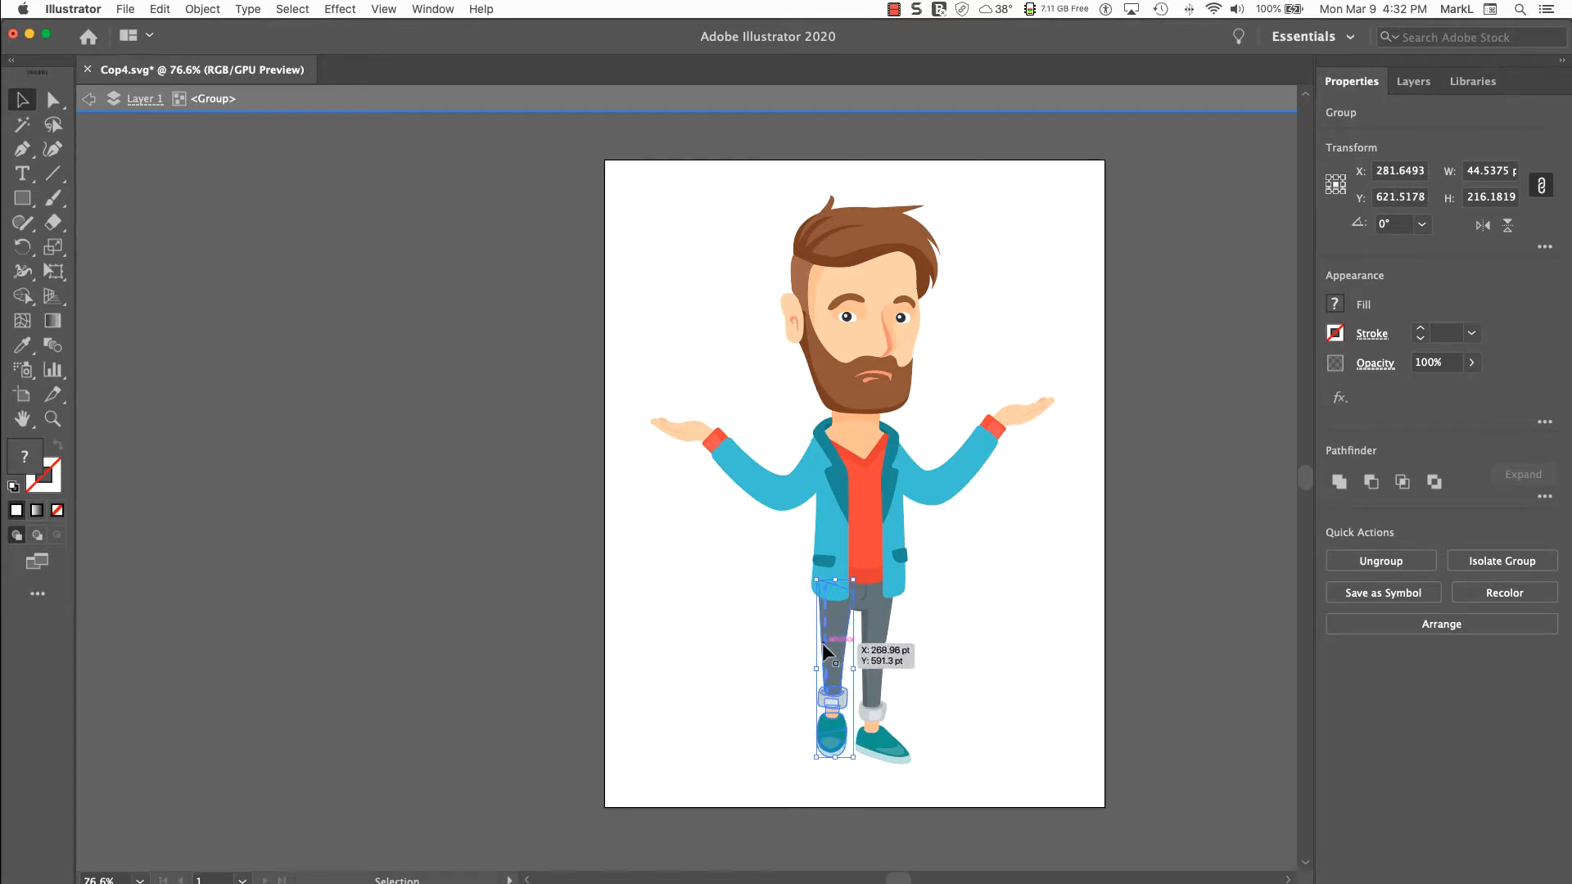
# Step: Duplicate the dashed-seam leg and place the copy in the empty artboard area beside the man's head
pyautogui.click(161, 9)
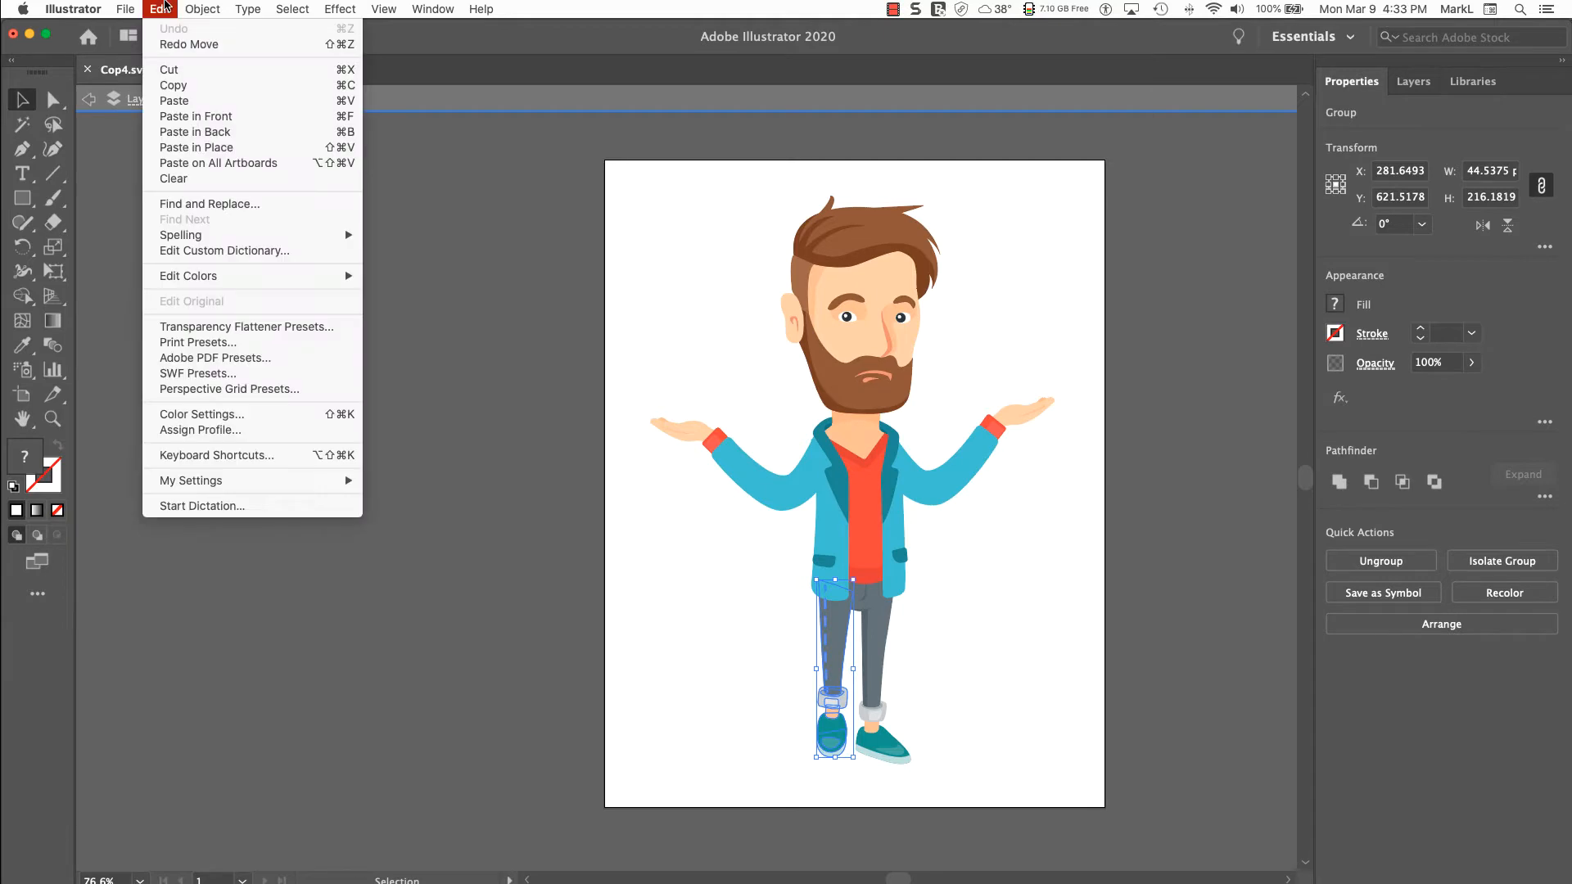
pyautogui.click(159, 87)
pyautogui.click(160, 9)
pyautogui.click(174, 100)
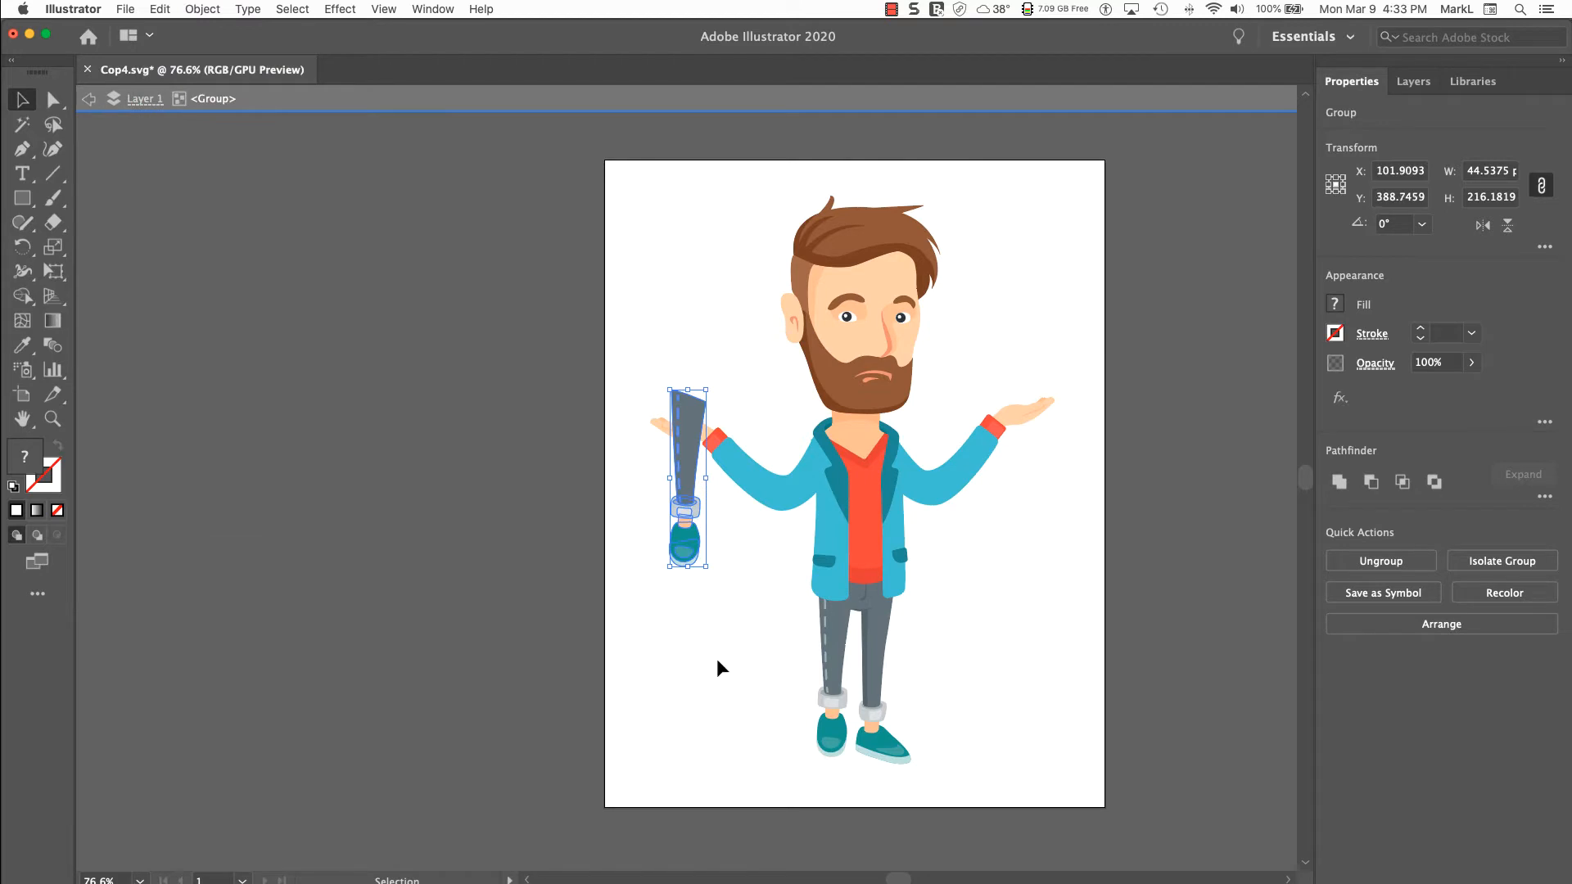
pyautogui.moveTo(677, 441); pyautogui.dragTo(663, 234)
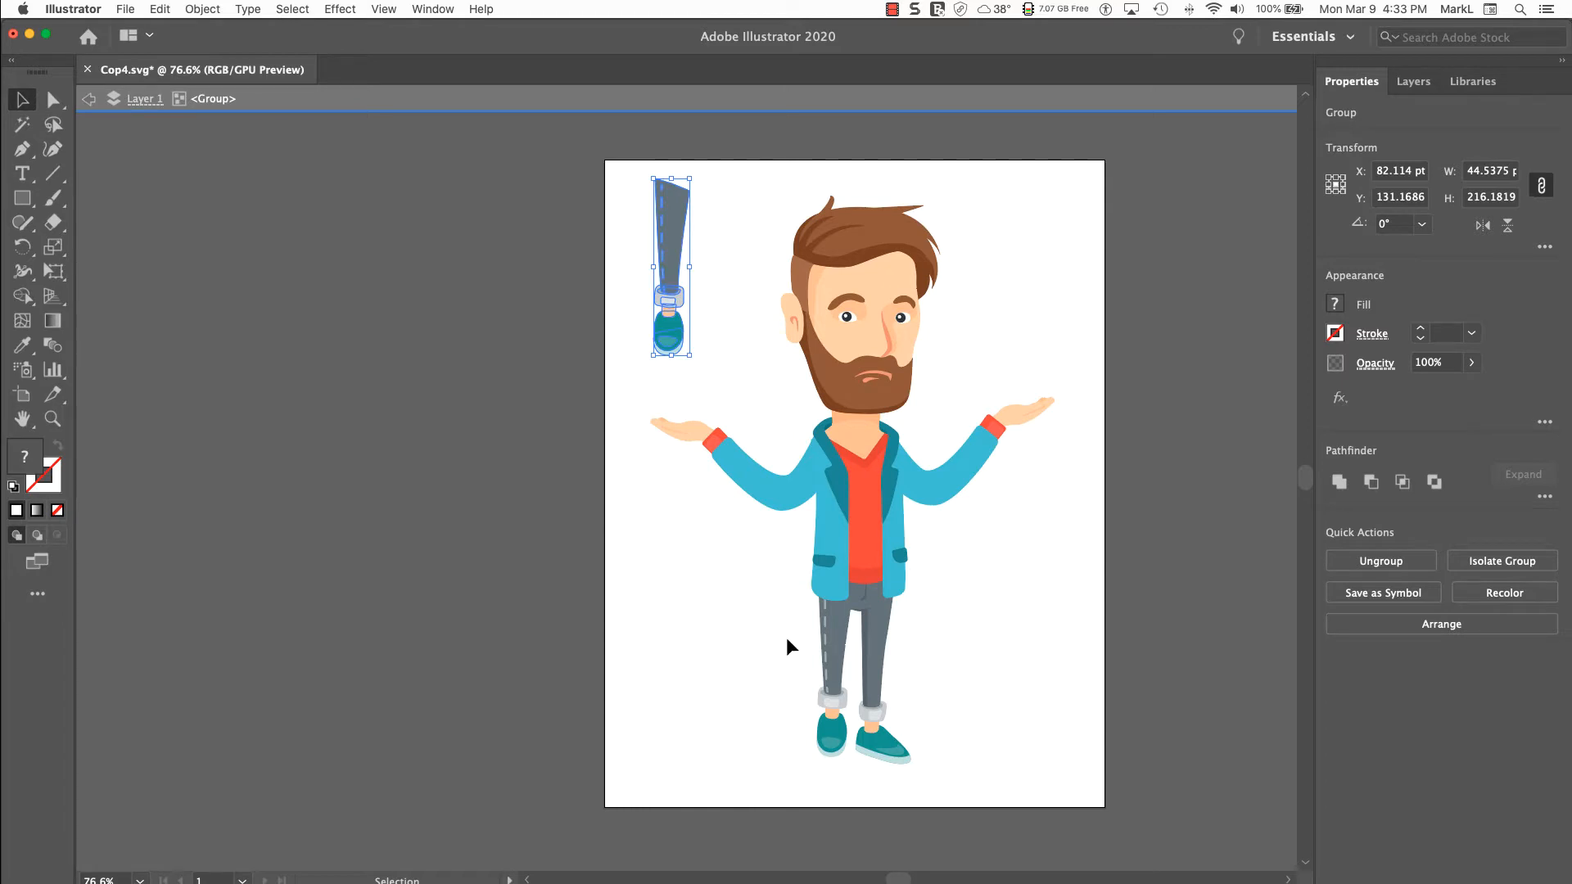
# Step: Select the original dashed-seam leg on the character and save the drawing
pyautogui.click(833, 646)
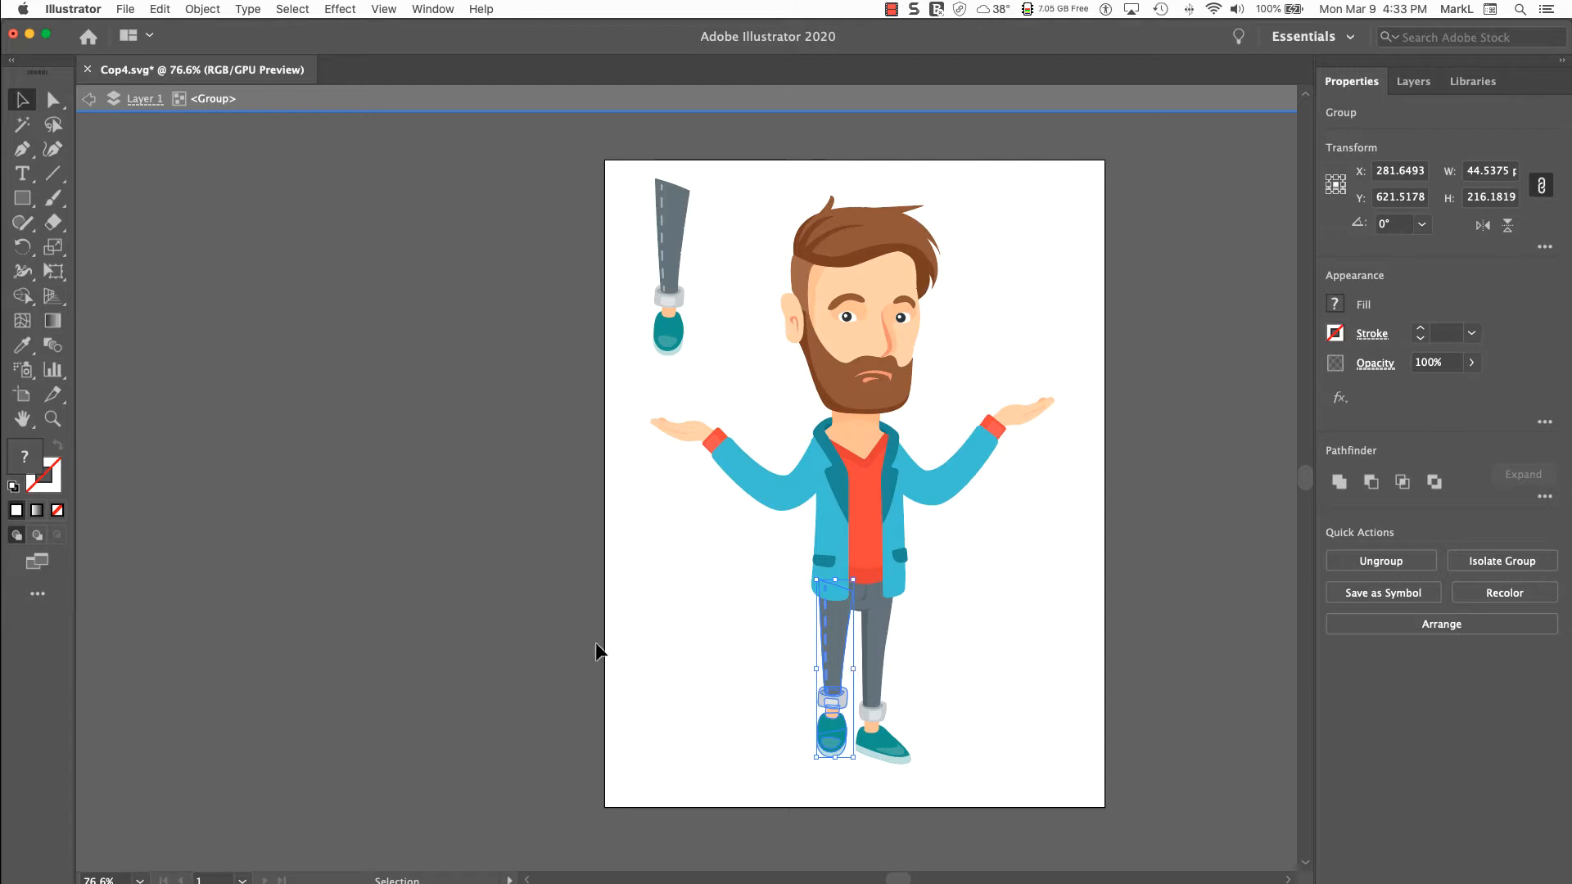
pyautogui.press('super+s')
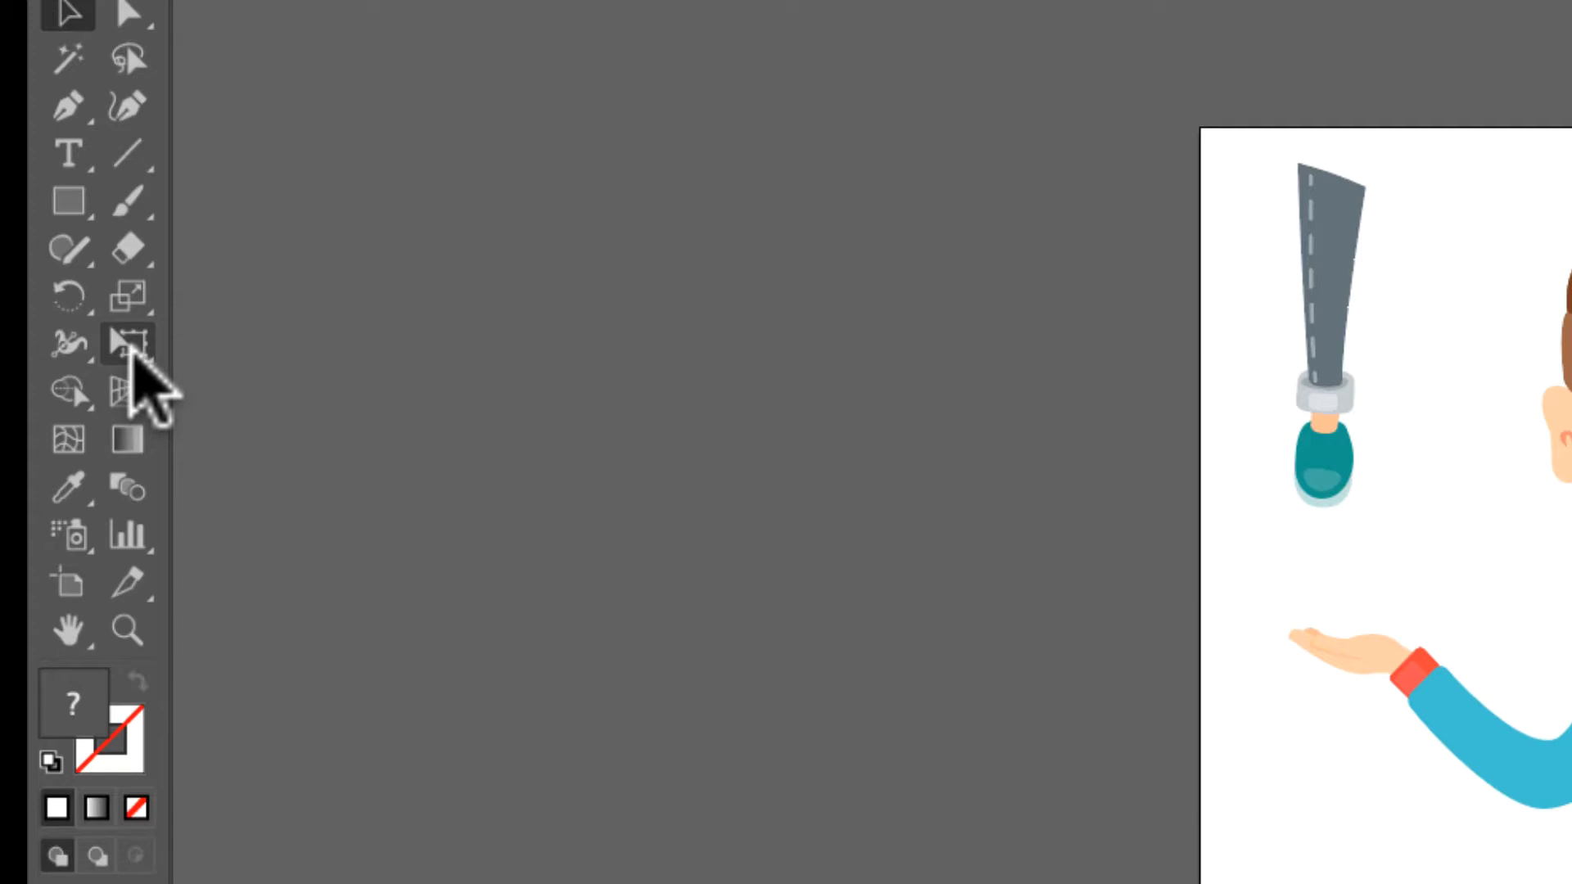
# Step: Bend the original dashed-seam leg outward with the Puppet Warp tool by rotating its ankle pin, and deselect the leg
pyautogui.click(131, 350)
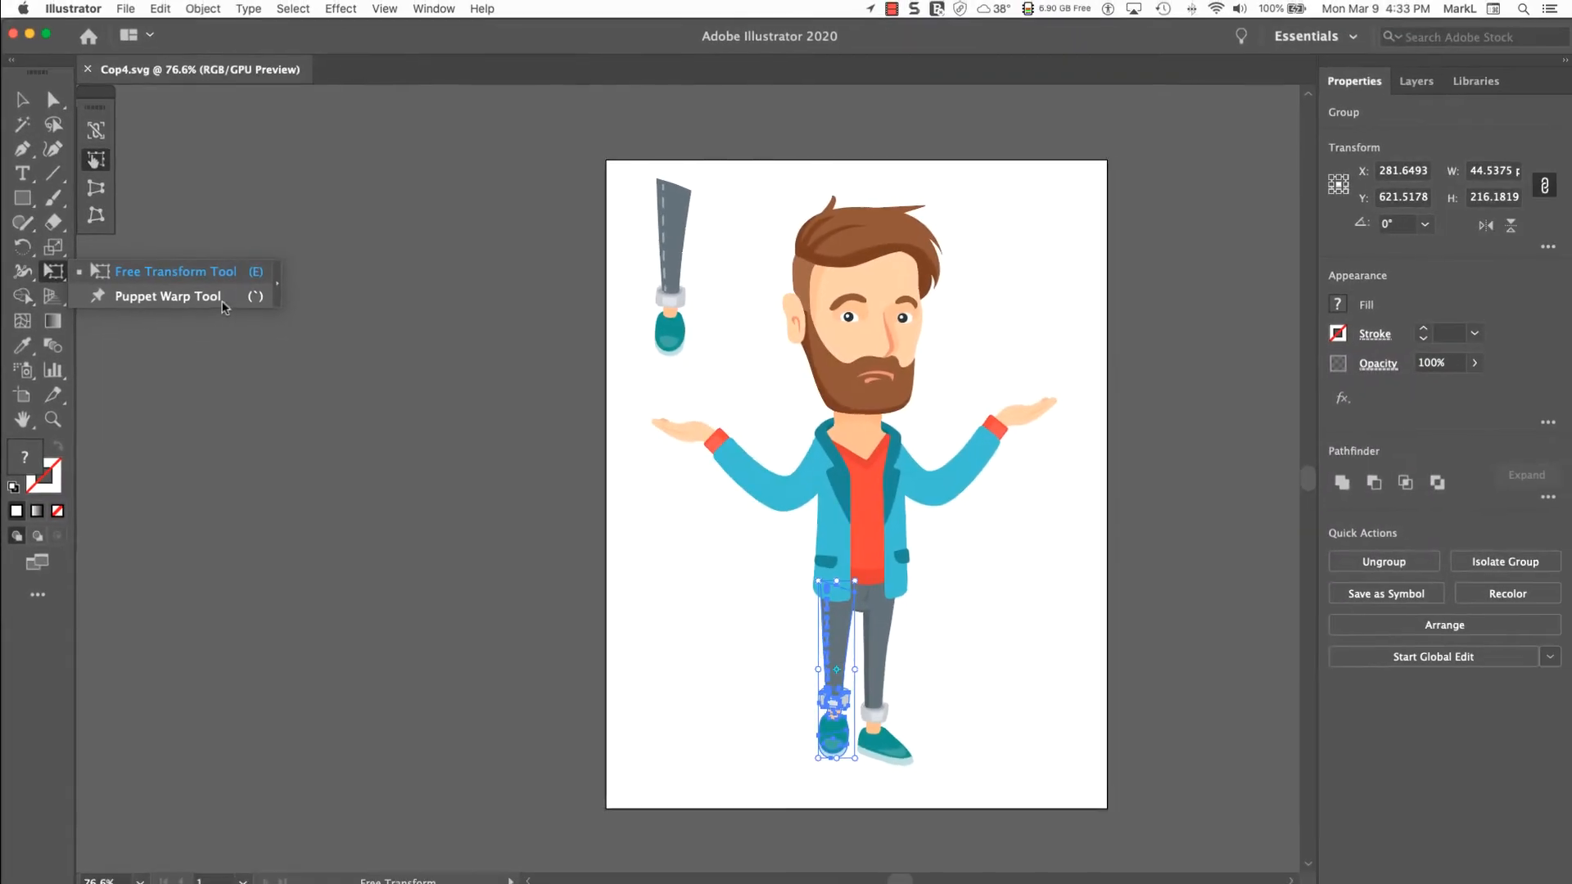
pyautogui.click(220, 301)
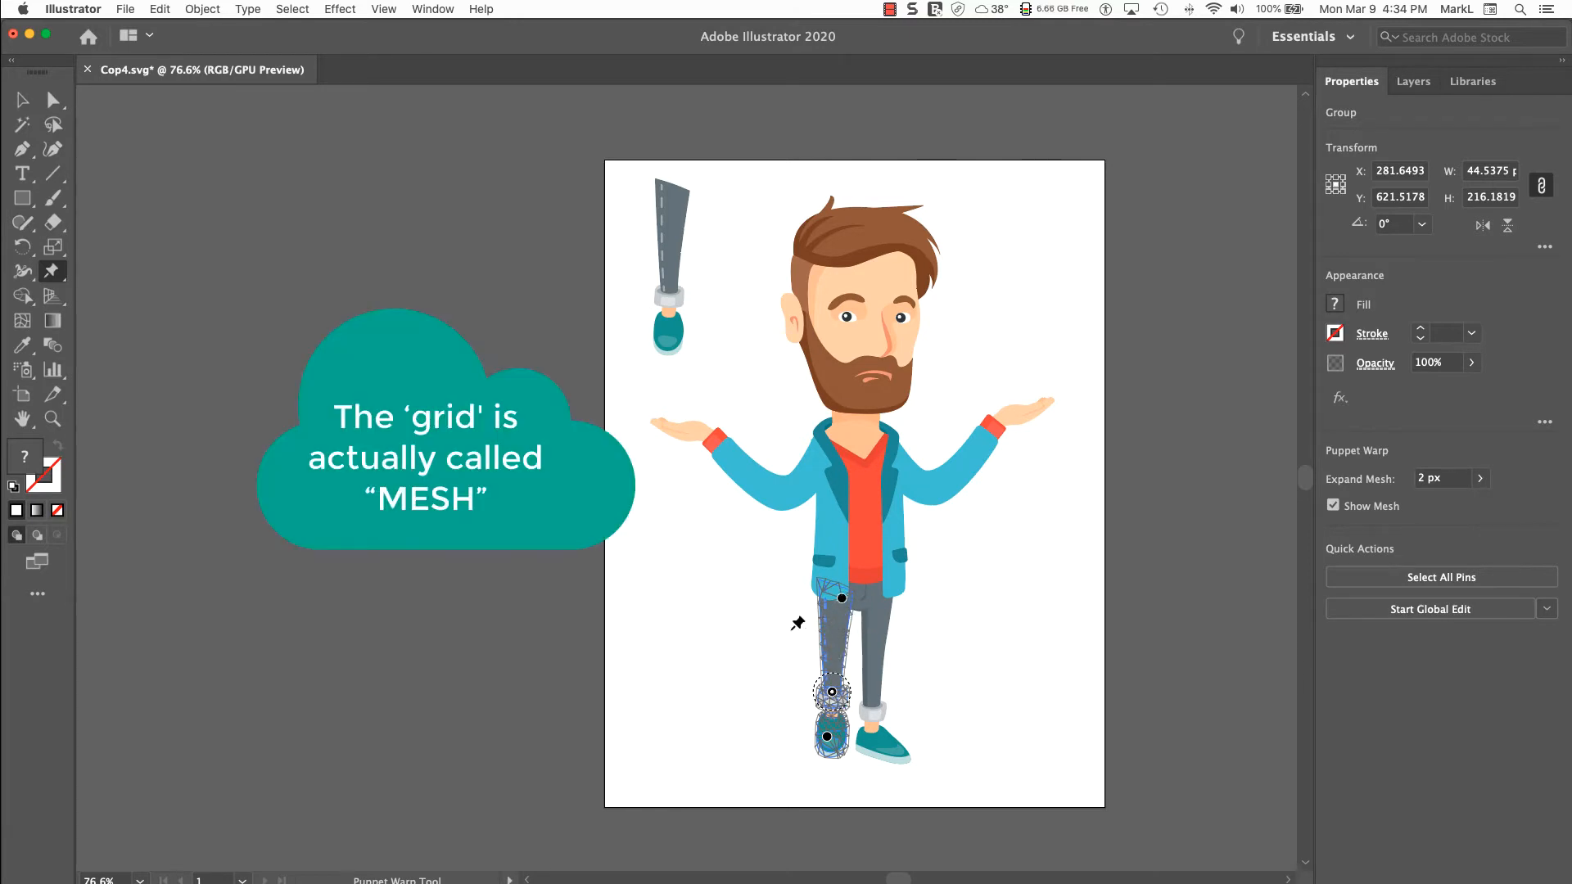
pyautogui.keyDown('super'); pyautogui.click(836, 638); pyautogui.keyUp('super')
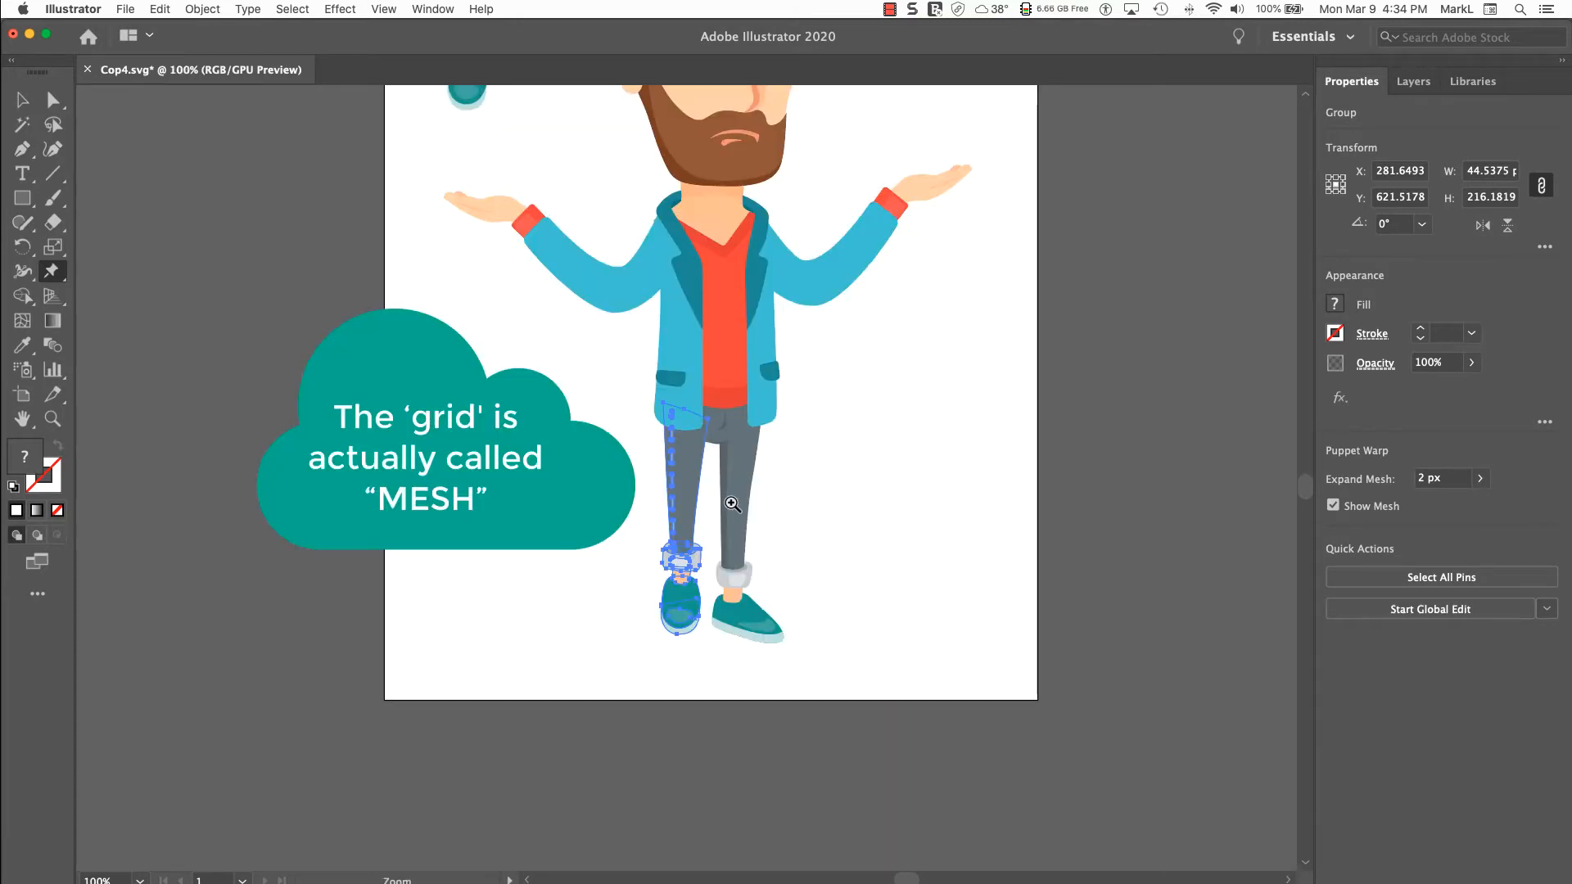
pyautogui.keyDown('super'); pyautogui.click(685, 494); pyautogui.keyUp('super')
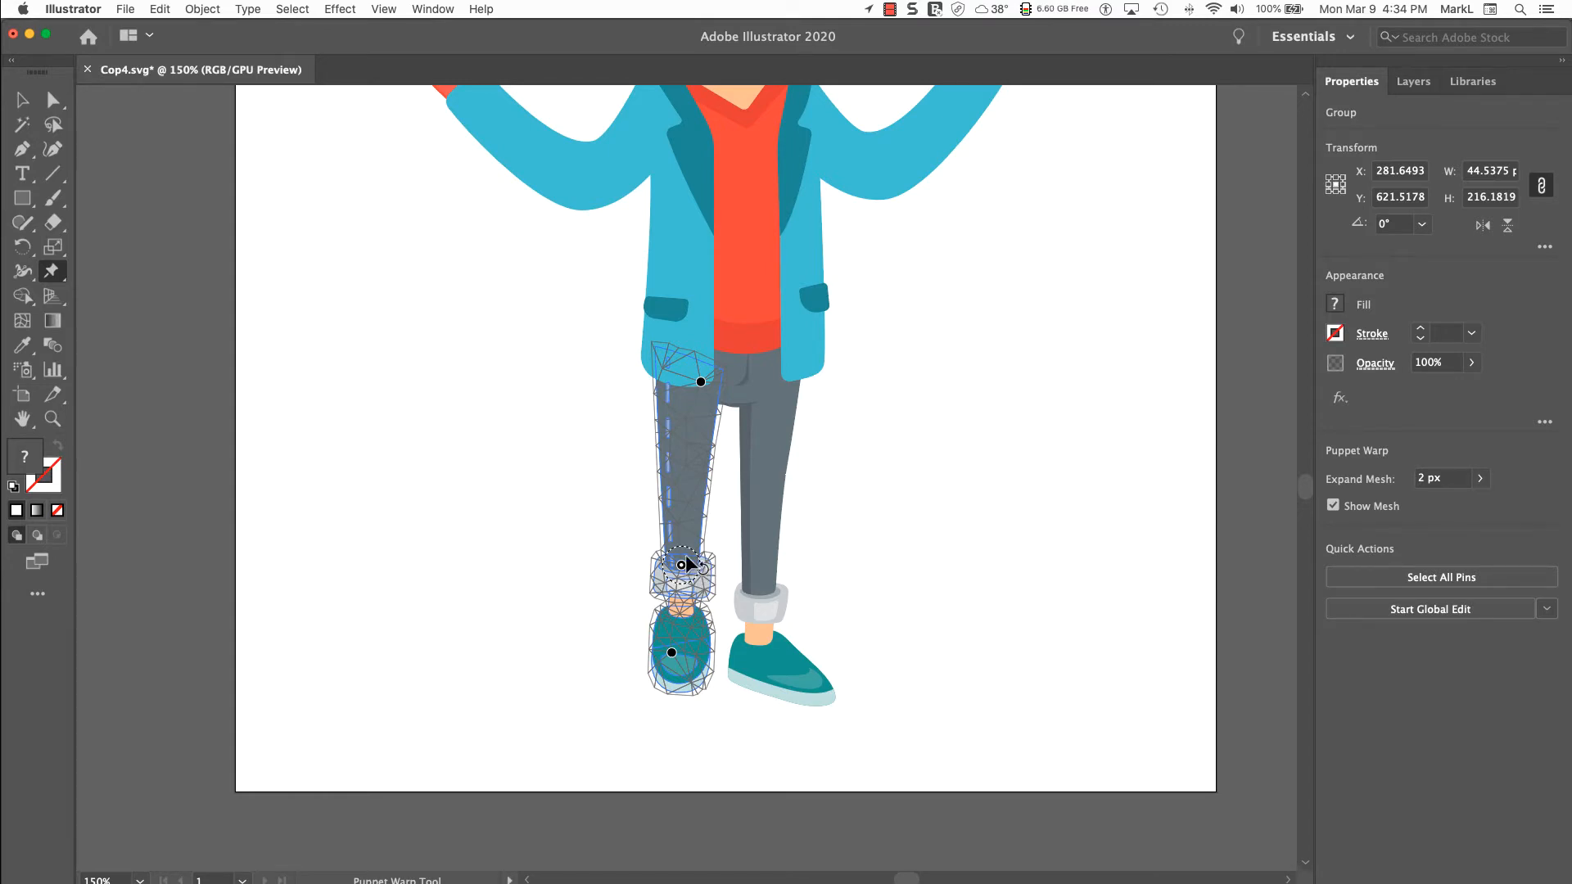
pyautogui.moveTo(686, 558); pyautogui.dragTo(680, 562)
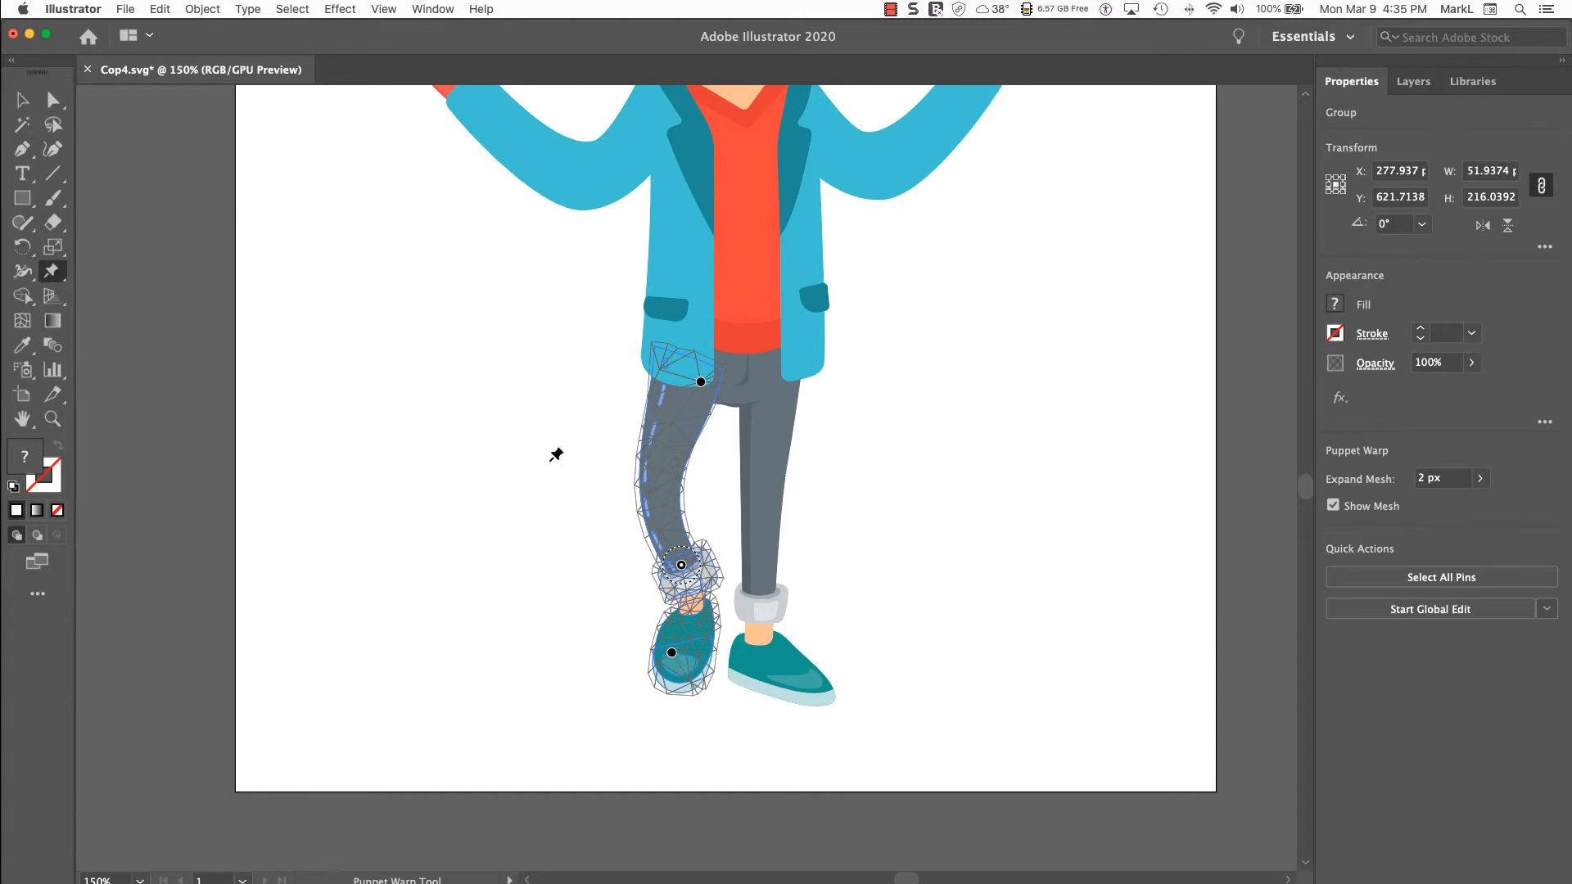
pyautogui.click(21, 100)
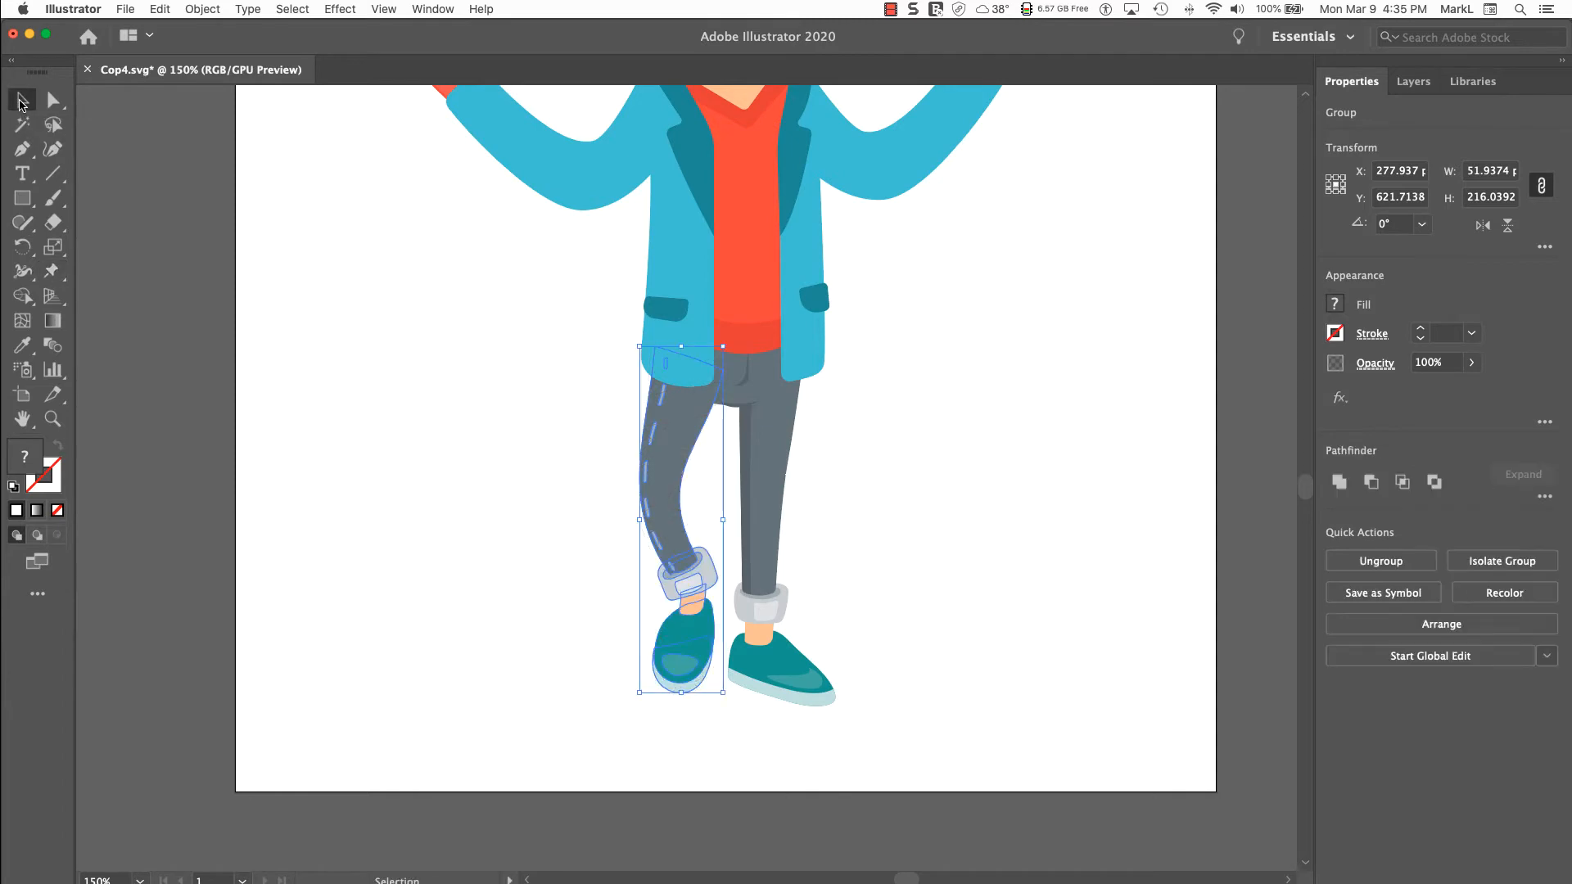
pyautogui.click(906, 486)
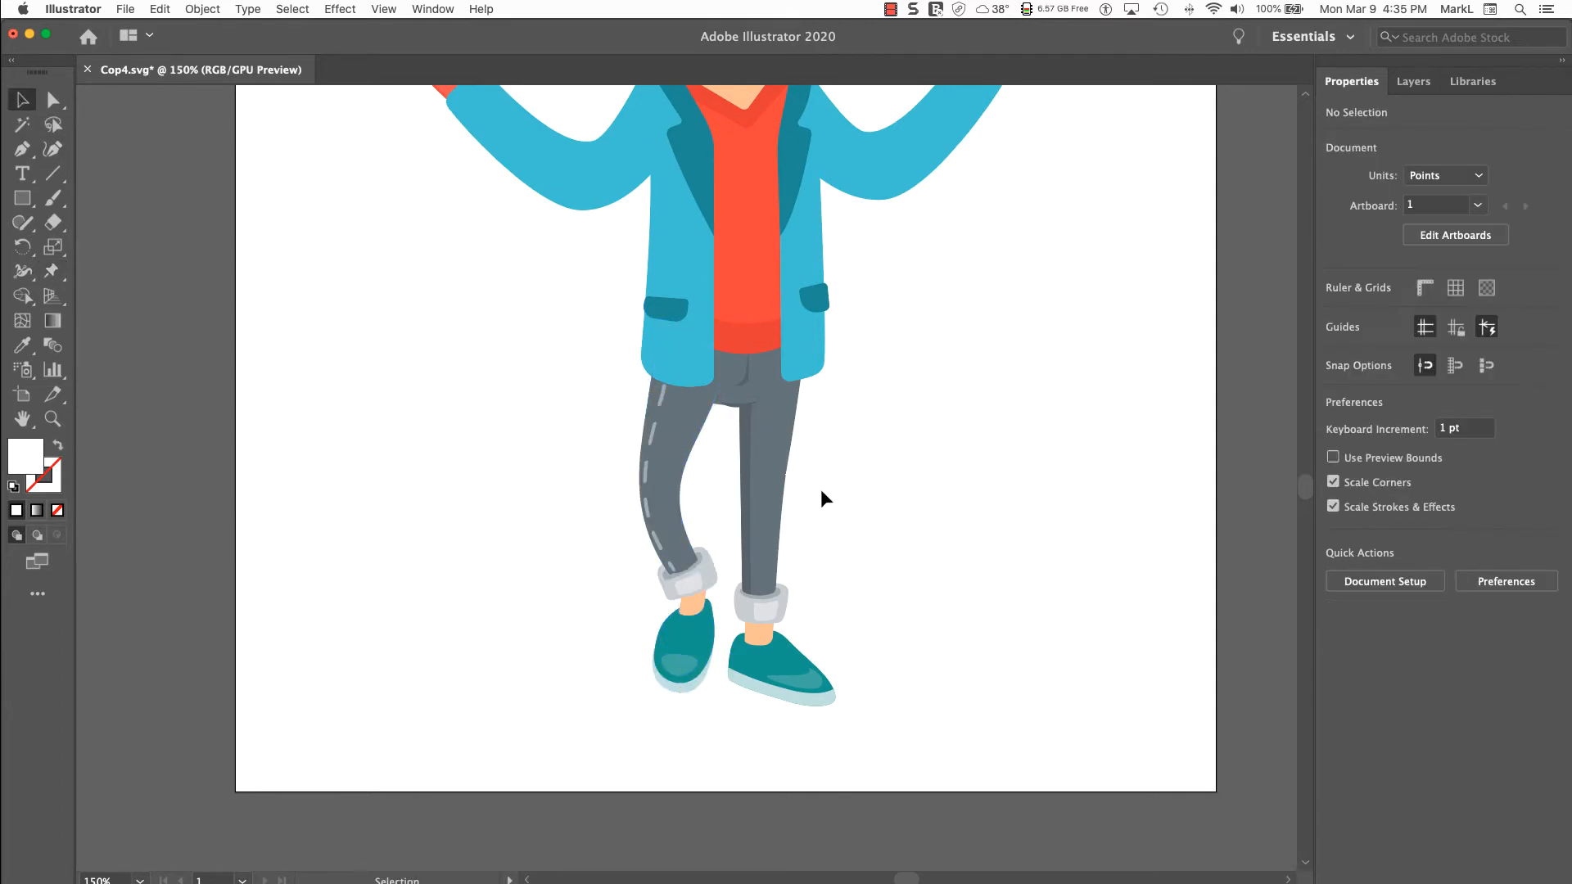
# Step: Isolate the character's group, duplicate the other straight leg, and place the copy in the empty area beside the bent leg
pyautogui.click(759, 498)
pyautogui.doubleClick(759, 497)
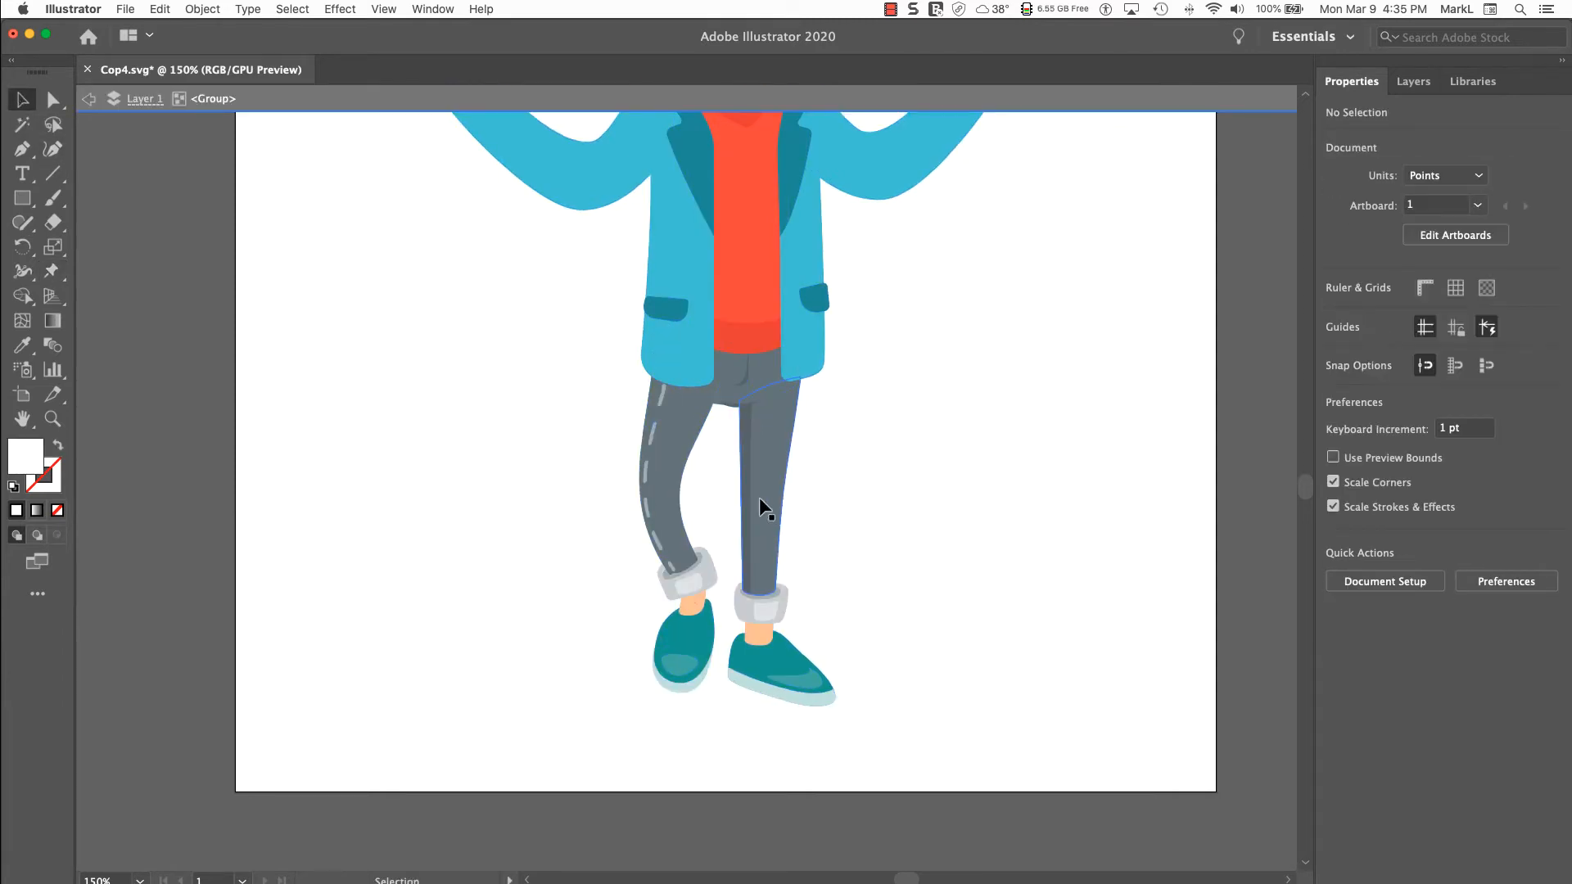
pyautogui.click(759, 498)
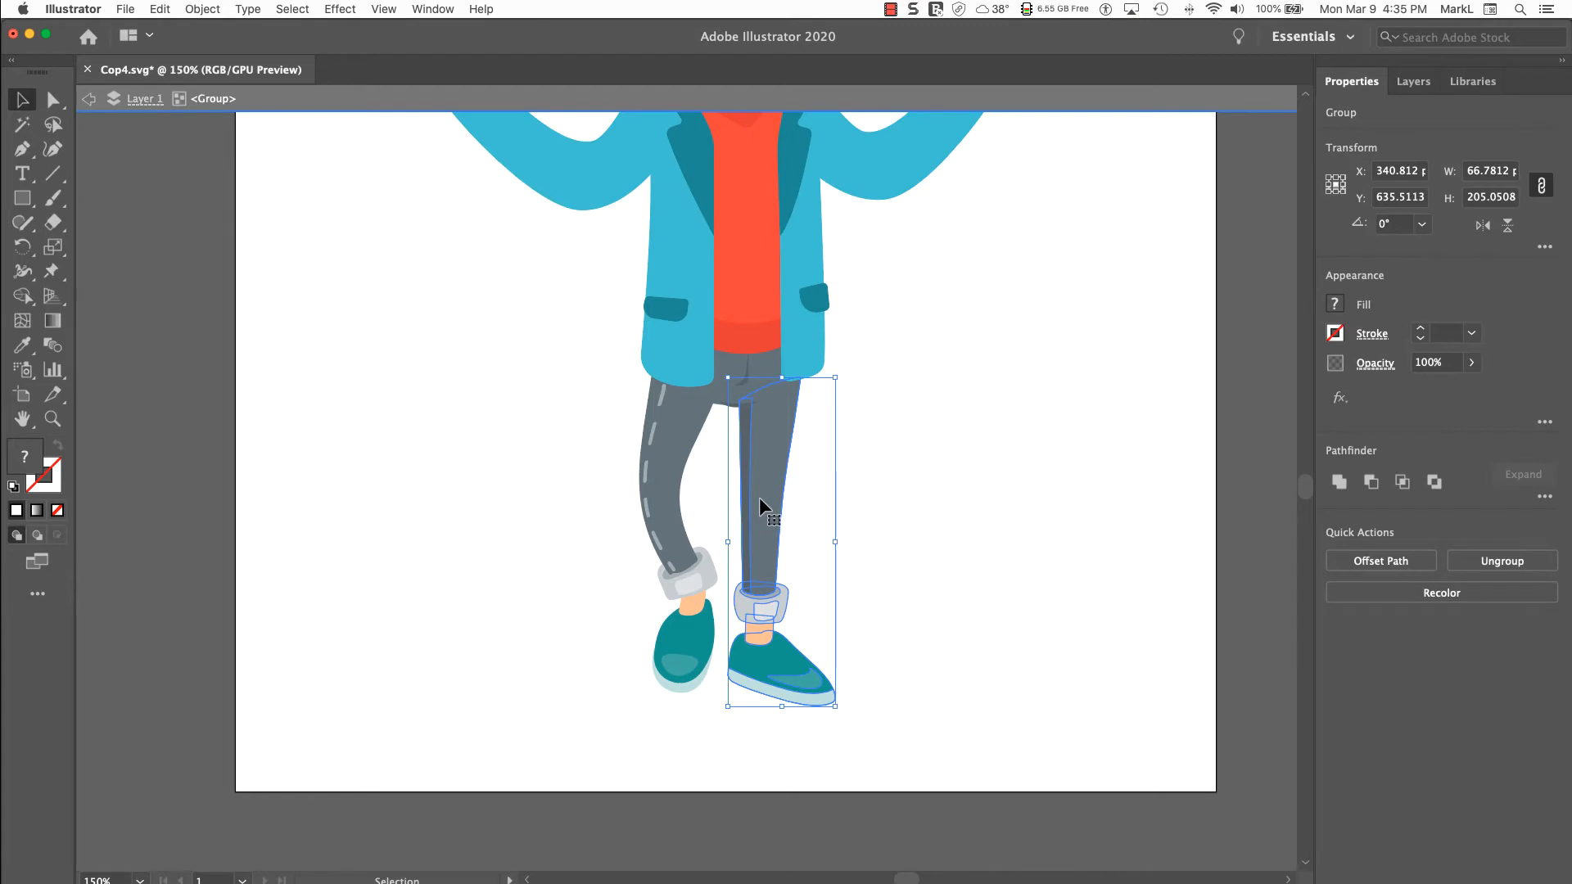
pyautogui.click(162, 8)
pyautogui.click(168, 88)
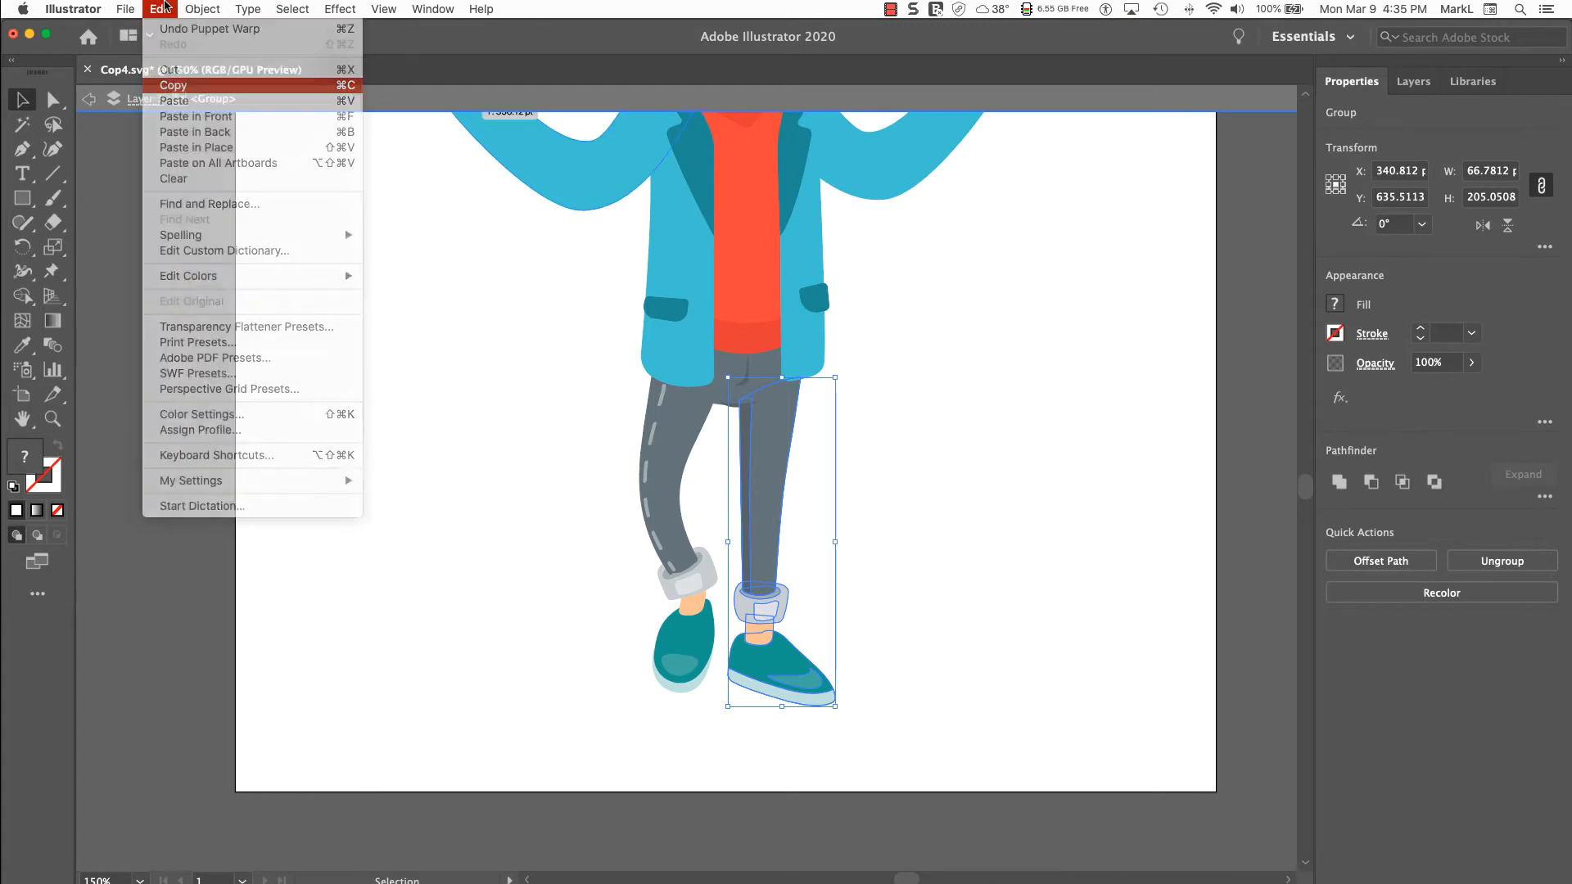
pyautogui.click(164, 8)
pyautogui.click(172, 99)
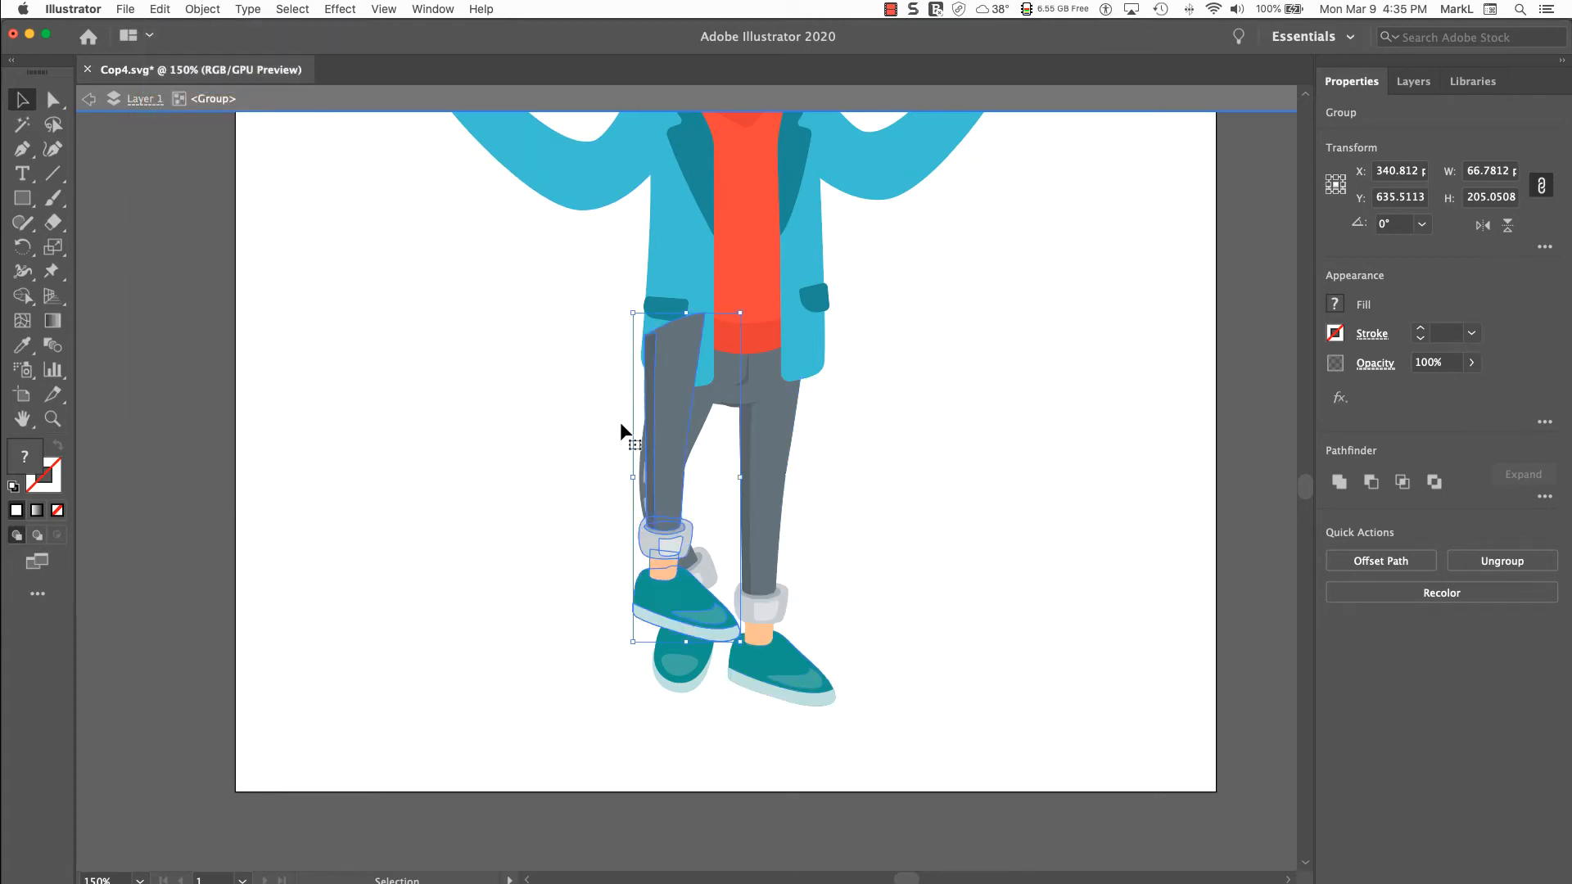
pyautogui.moveTo(665, 488); pyautogui.dragTo(366, 482)
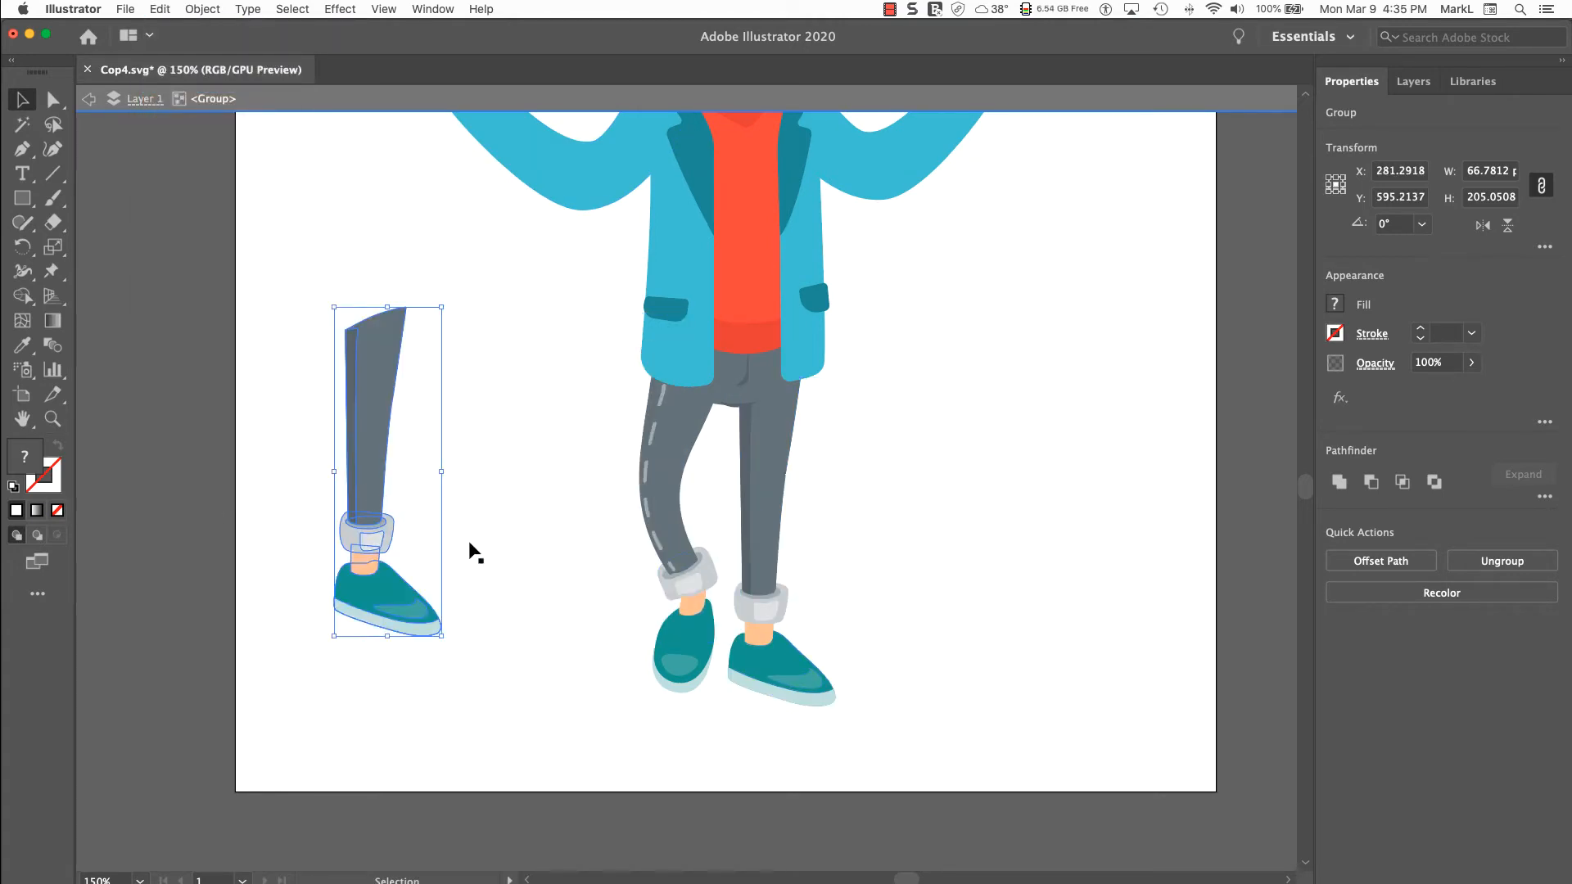
# Step: Start Puppet Warp on the character's original straight leg and delete its pins at the thigh and shoe
pyautogui.click(764, 503)
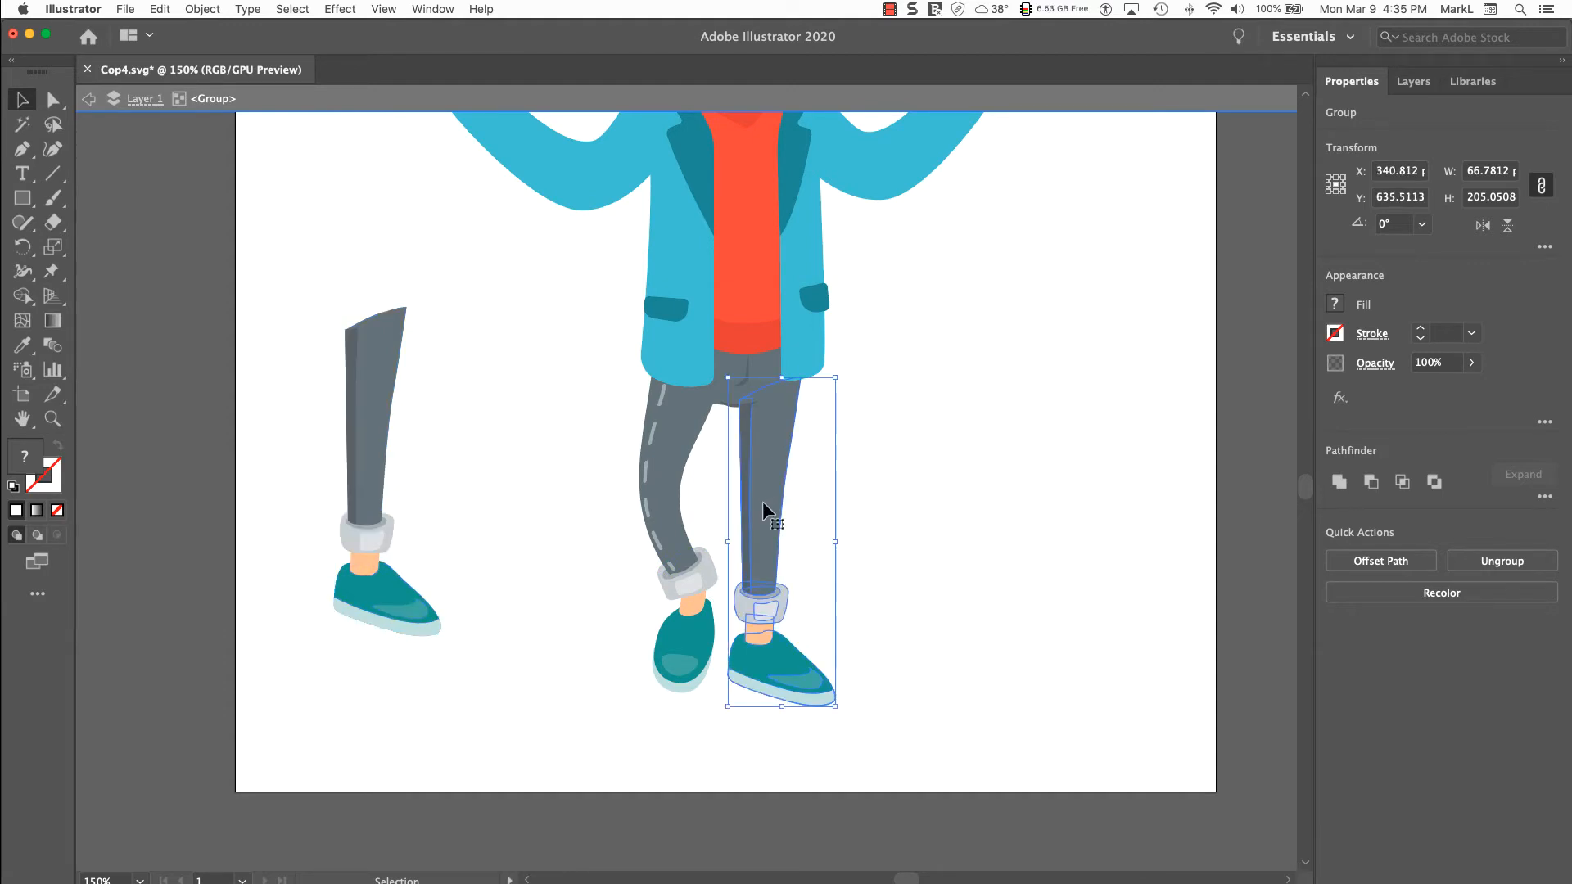
pyautogui.click(52, 273)
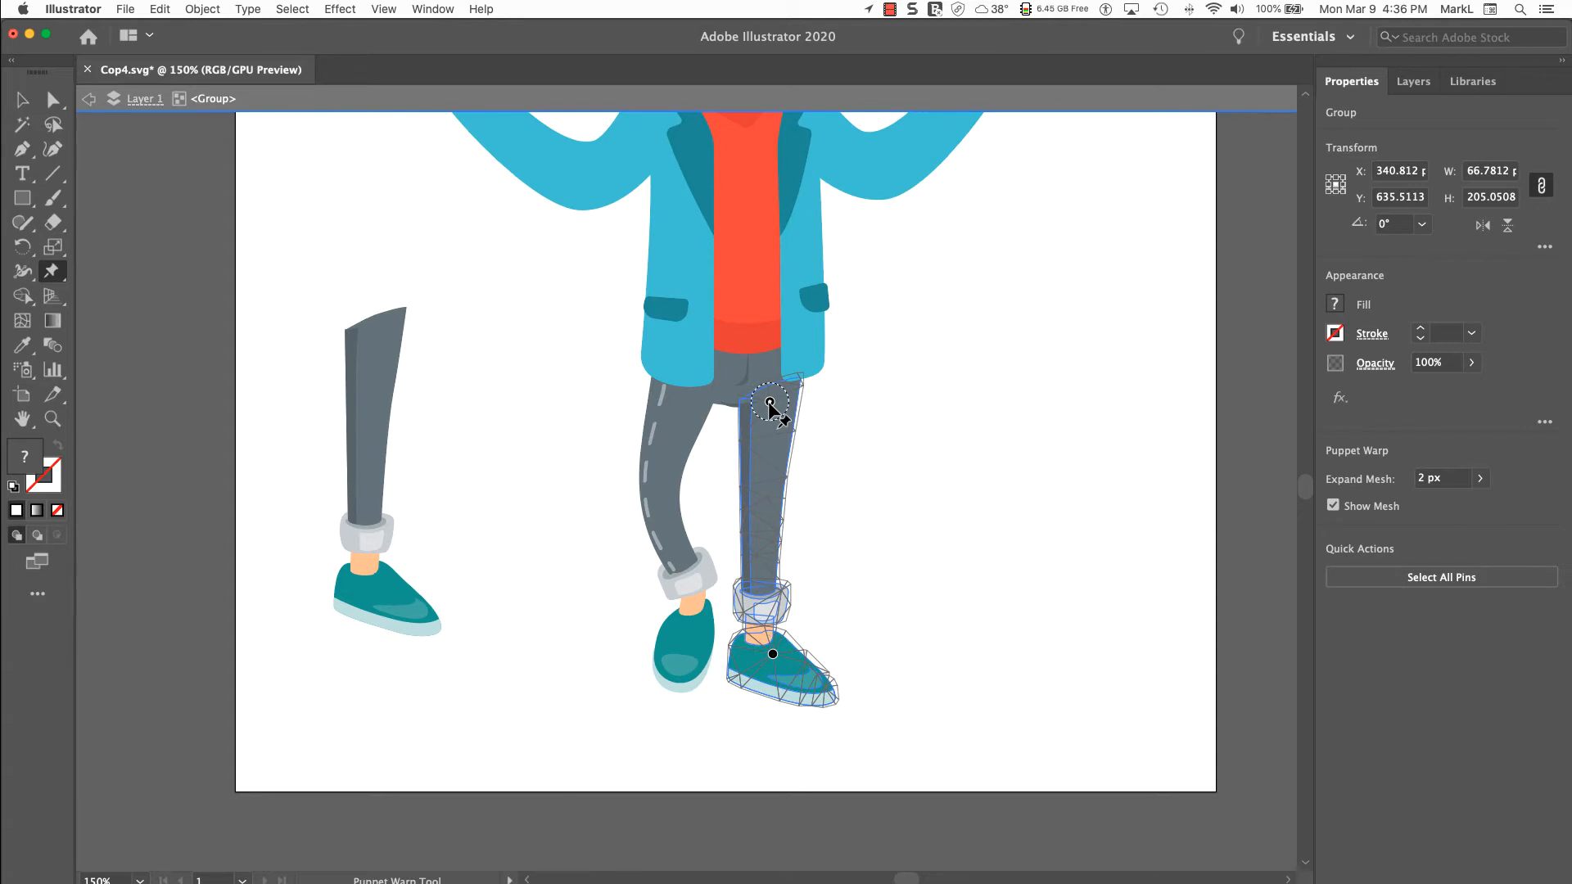
pyautogui.press('Delete')
pyautogui.click(773, 651)
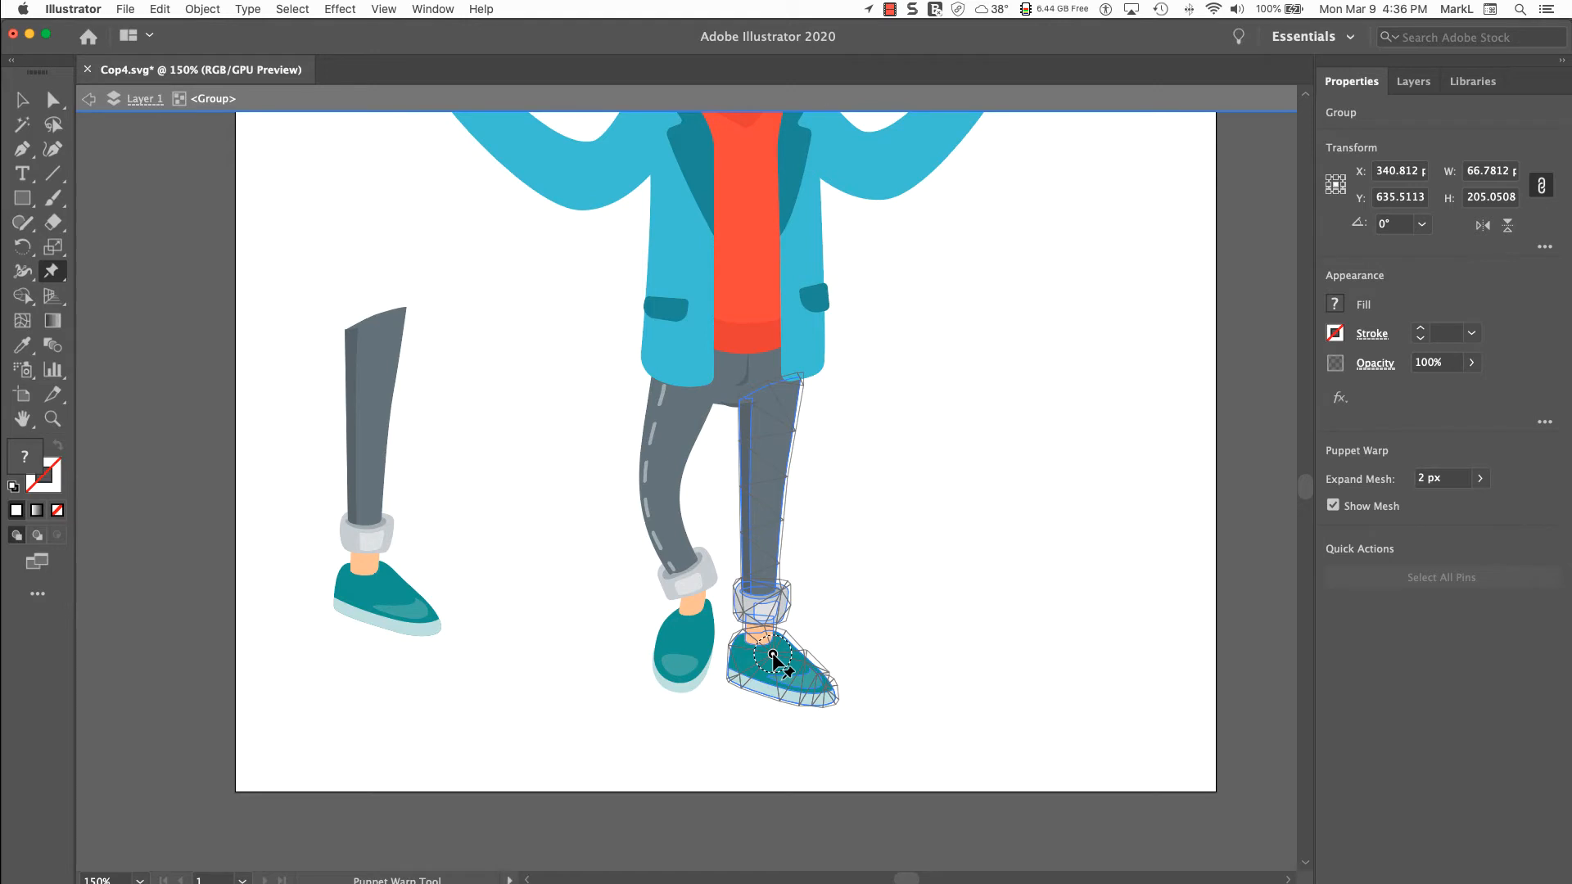
pyautogui.press('Delete')
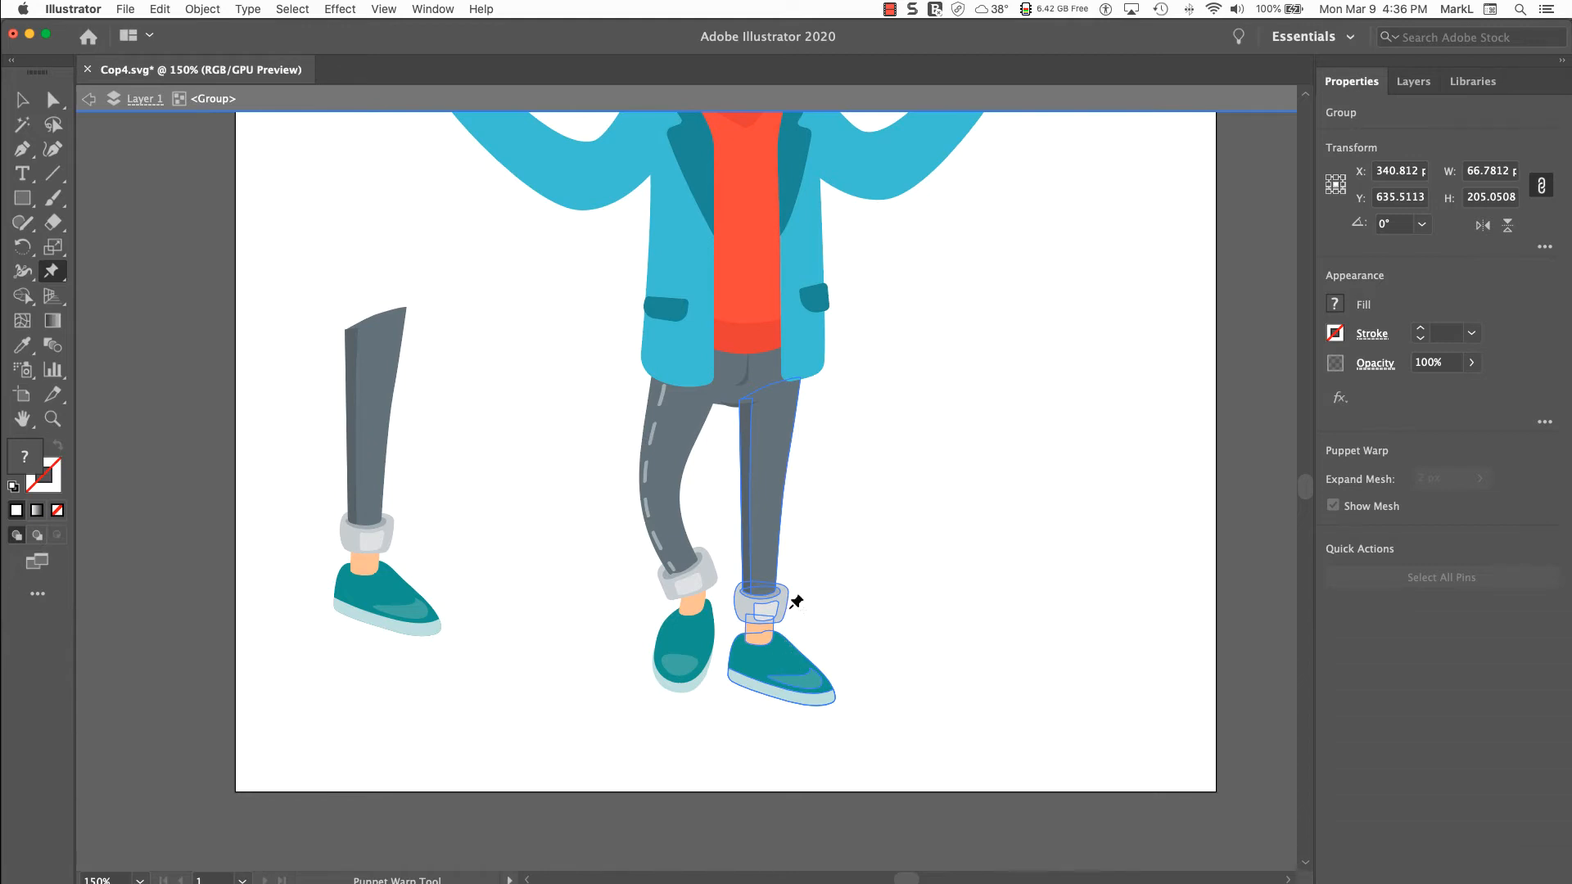
# Step: Place Puppet Warp pins at the straight leg's knee and upper thigh, undoing a trial adjustment of the knee pin
pyautogui.click(764, 498)
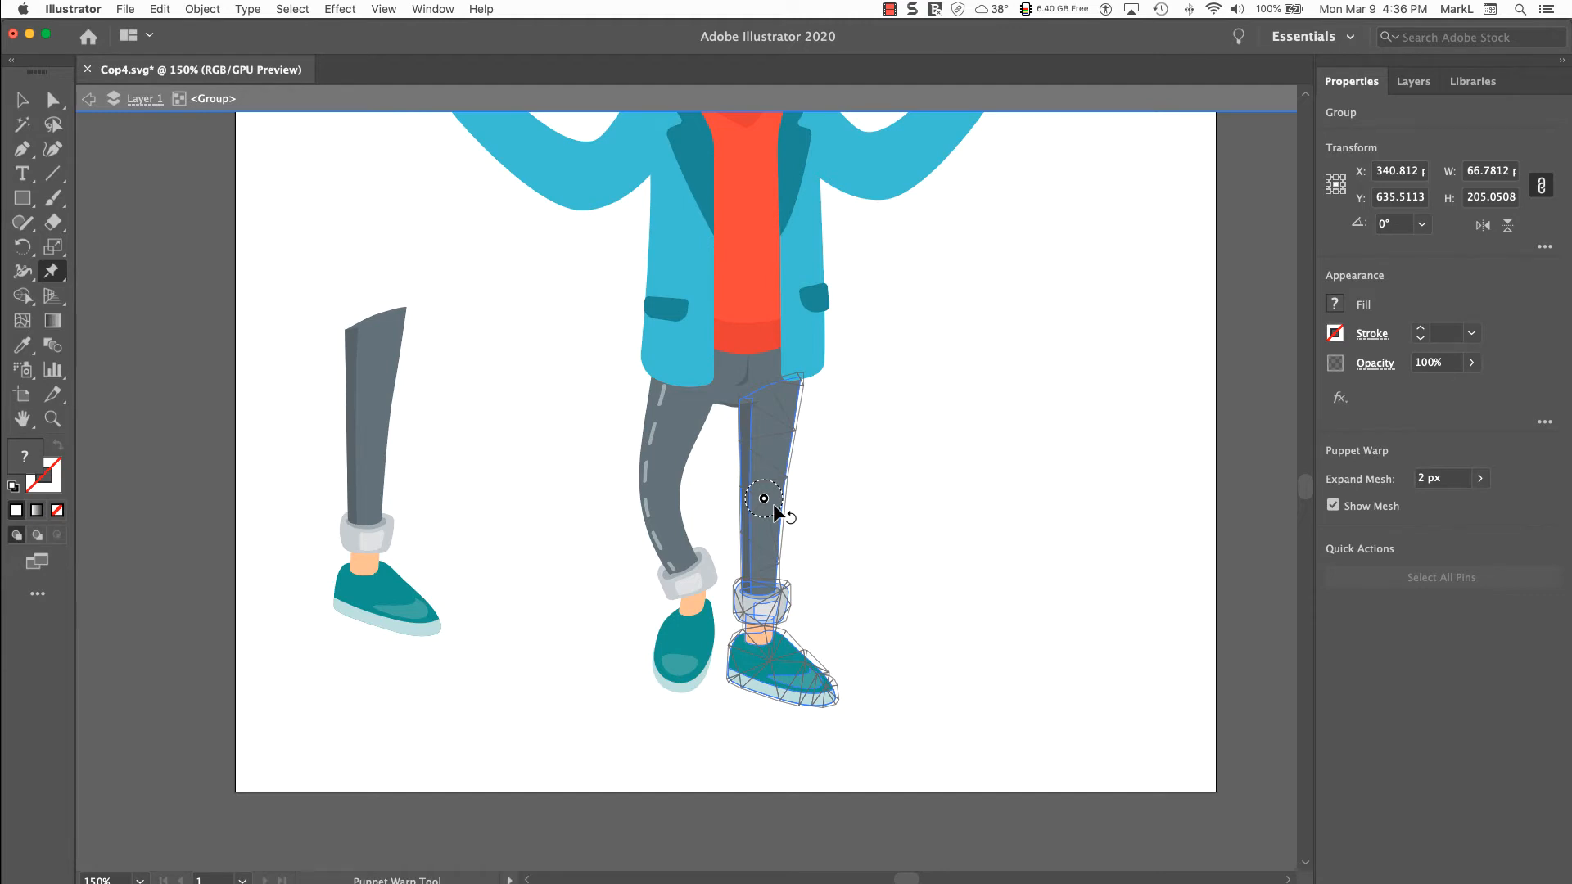
pyautogui.moveTo(773, 504)
pyautogui.mouseDown()
pyautogui.moveTo(778, 472)
pyautogui.moveTo(770, 495)
pyautogui.moveTo(748, 491)
pyautogui.moveTo(768, 491)
pyautogui.moveTo(755, 507)
pyautogui.moveTo(781, 499)
pyautogui.mouseUp()
pyautogui.press('super+z')
pyautogui.click(774, 396)
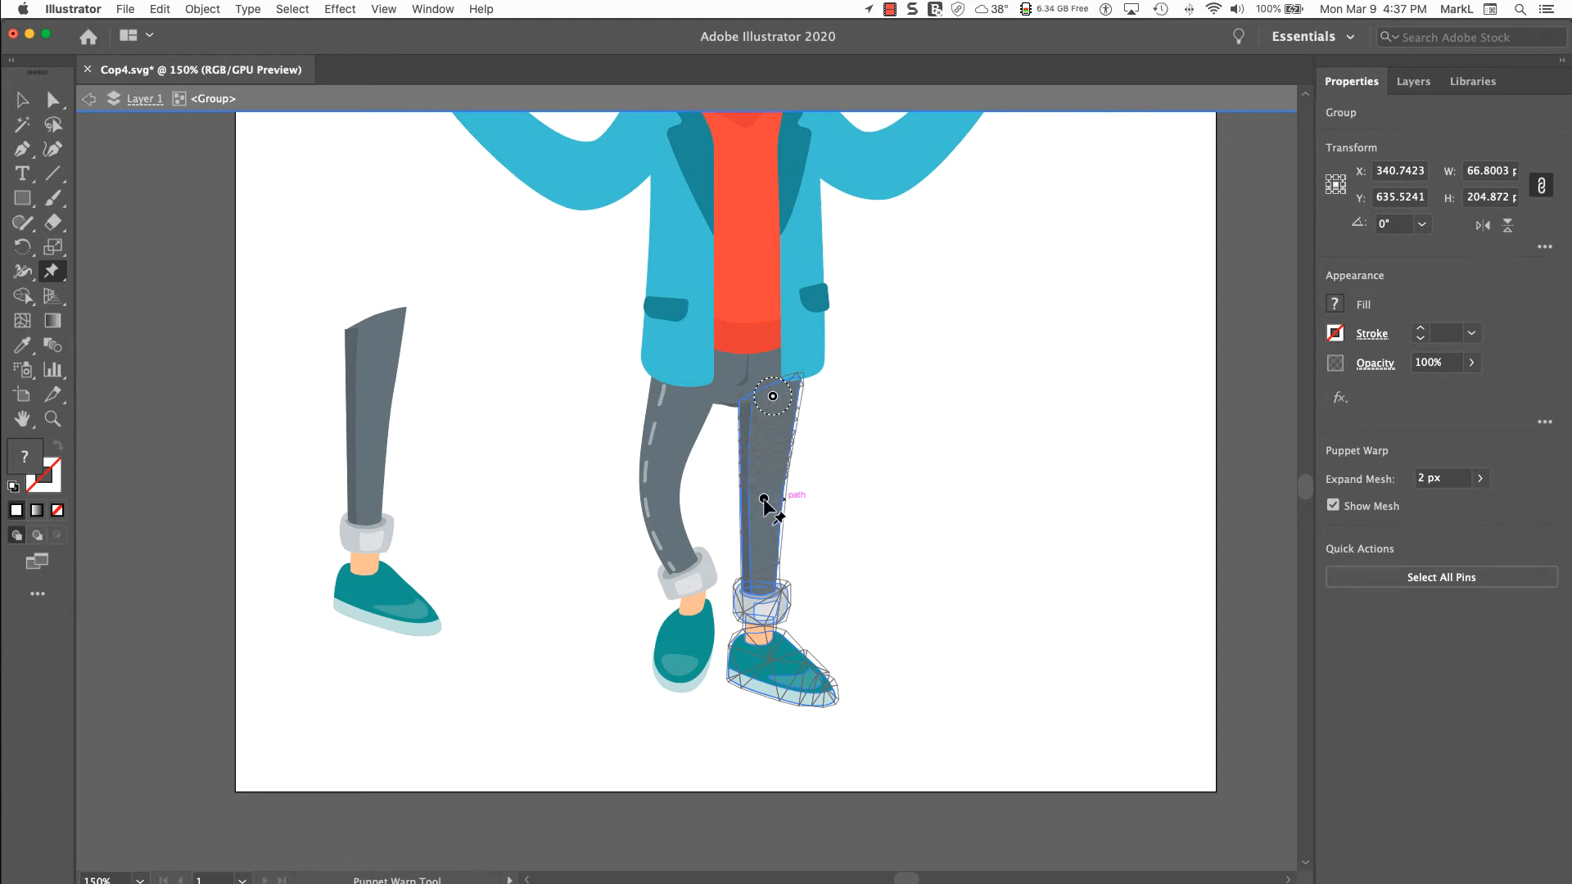
# Step: Adjust the knee and thigh pins and rotate the knee pin to swing the lower leg across the other leg
pyautogui.click(764, 499)
pyautogui.moveTo(773, 506)
pyautogui.mouseDown()
pyautogui.moveTo(755, 507)
pyautogui.moveTo(774, 508)
pyautogui.mouseUp()
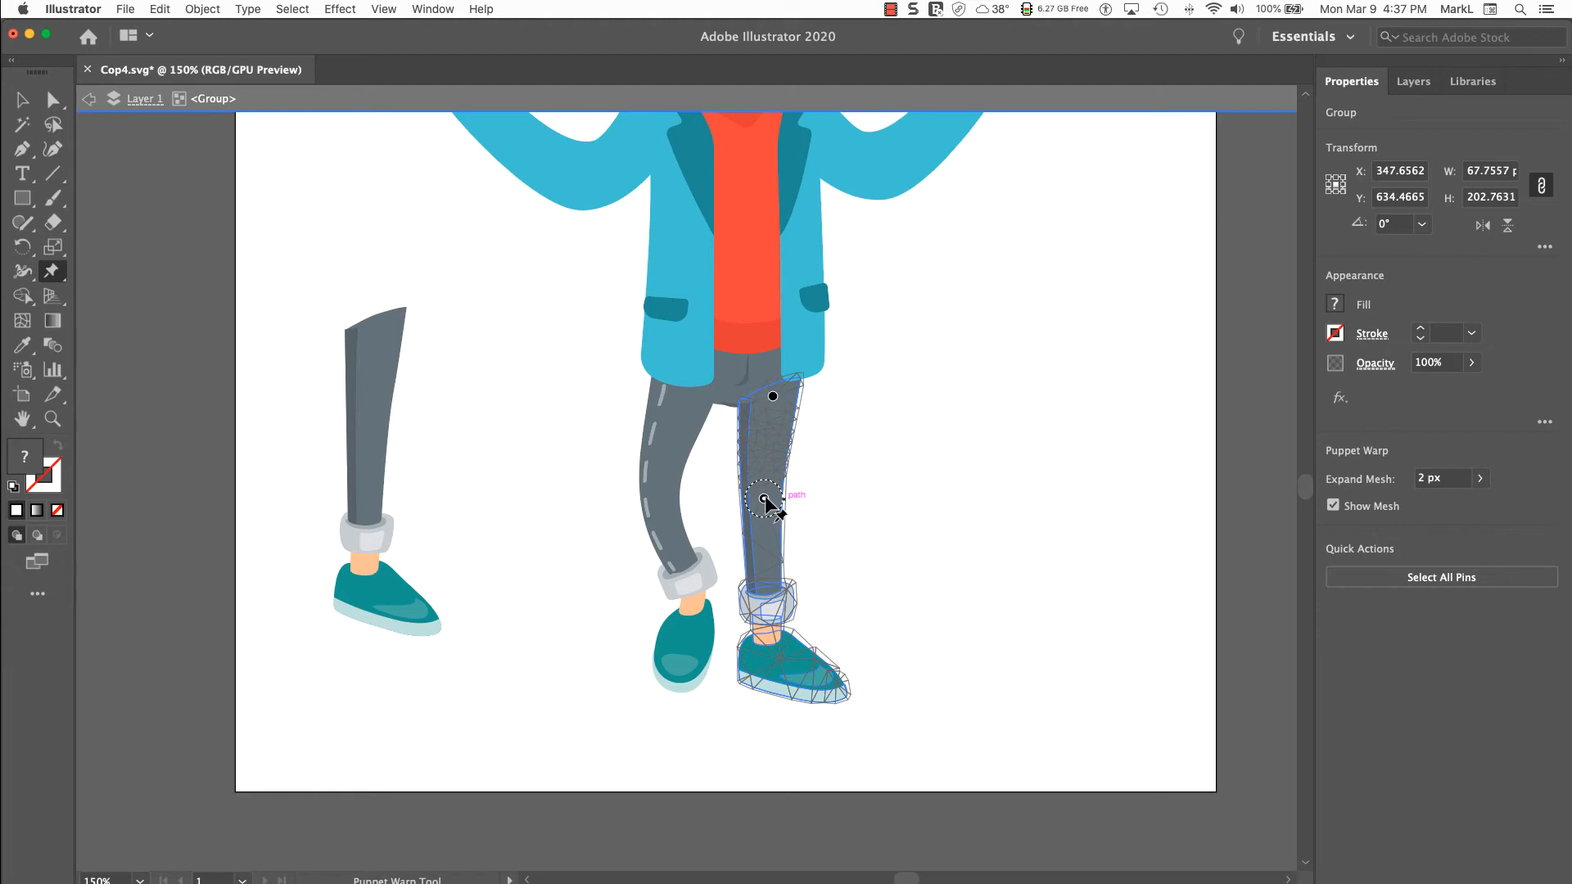
pyautogui.moveTo(764, 498)
pyautogui.mouseDown()
pyautogui.moveTo(867, 496)
pyautogui.moveTo(768, 492)
pyautogui.mouseUp()
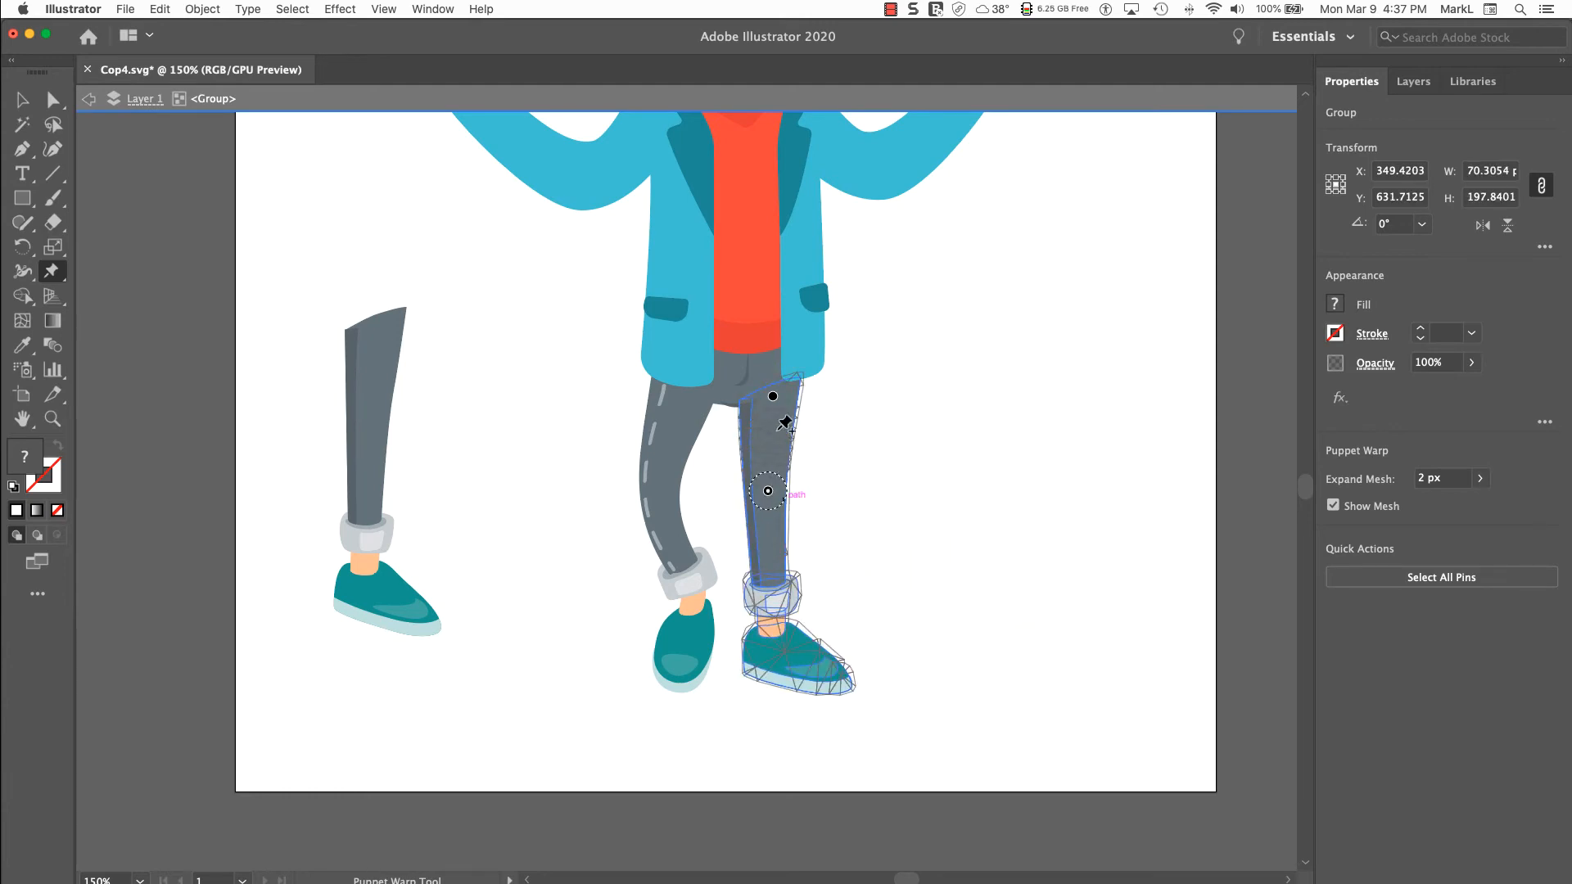
pyautogui.click(773, 397)
pyautogui.moveTo(773, 397)
pyautogui.mouseDown()
pyautogui.moveTo(887, 421)
pyautogui.moveTo(774, 403)
pyautogui.mouseUp()
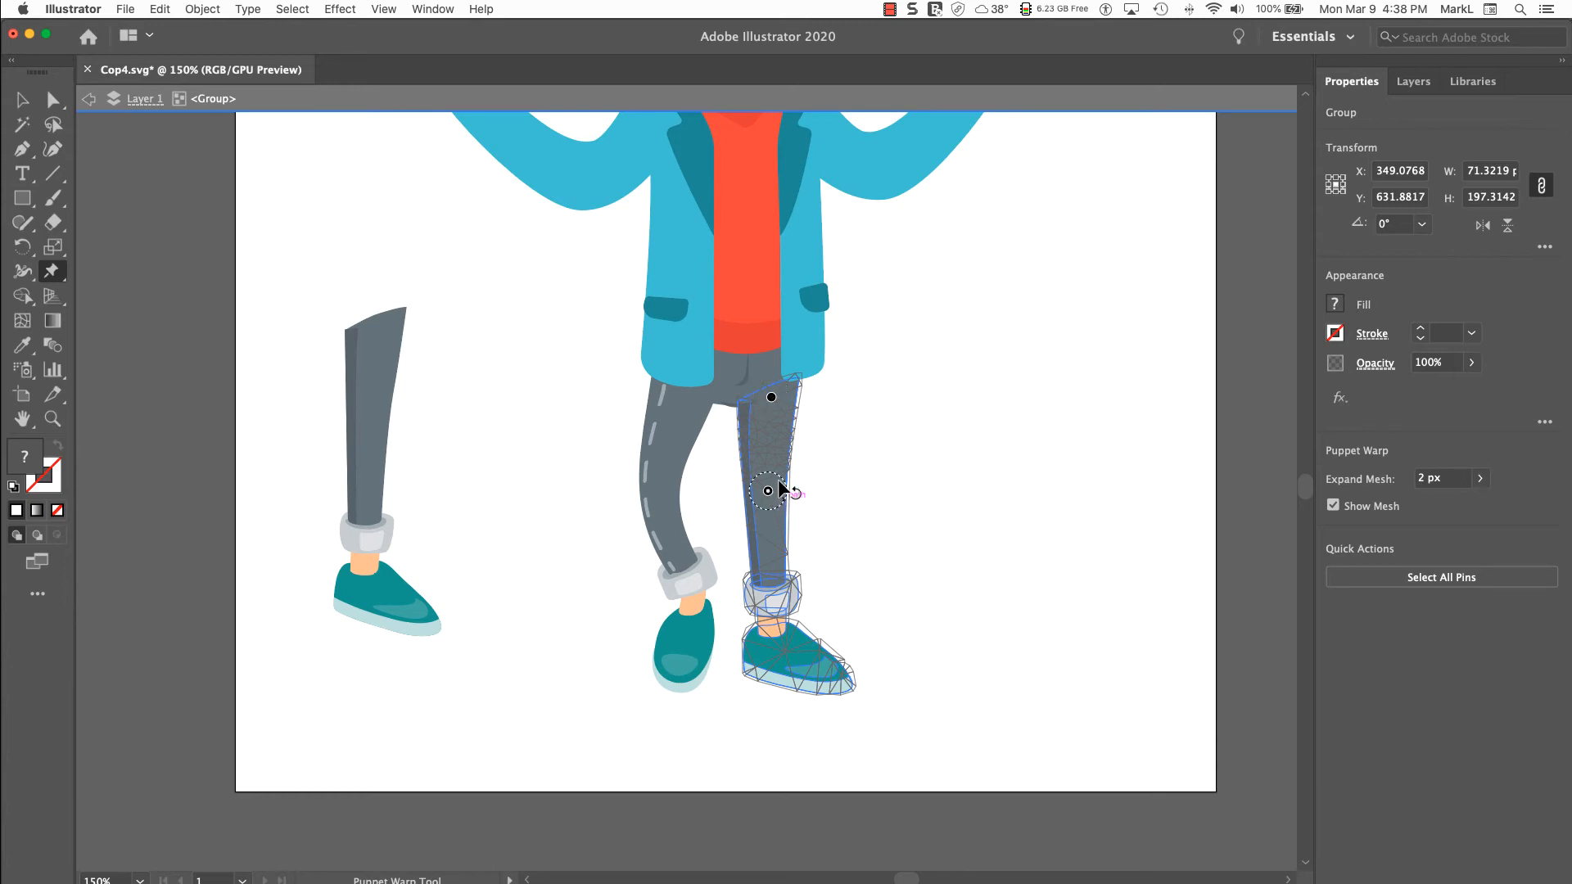
pyautogui.moveTo(780, 482); pyautogui.dragTo(773, 496)
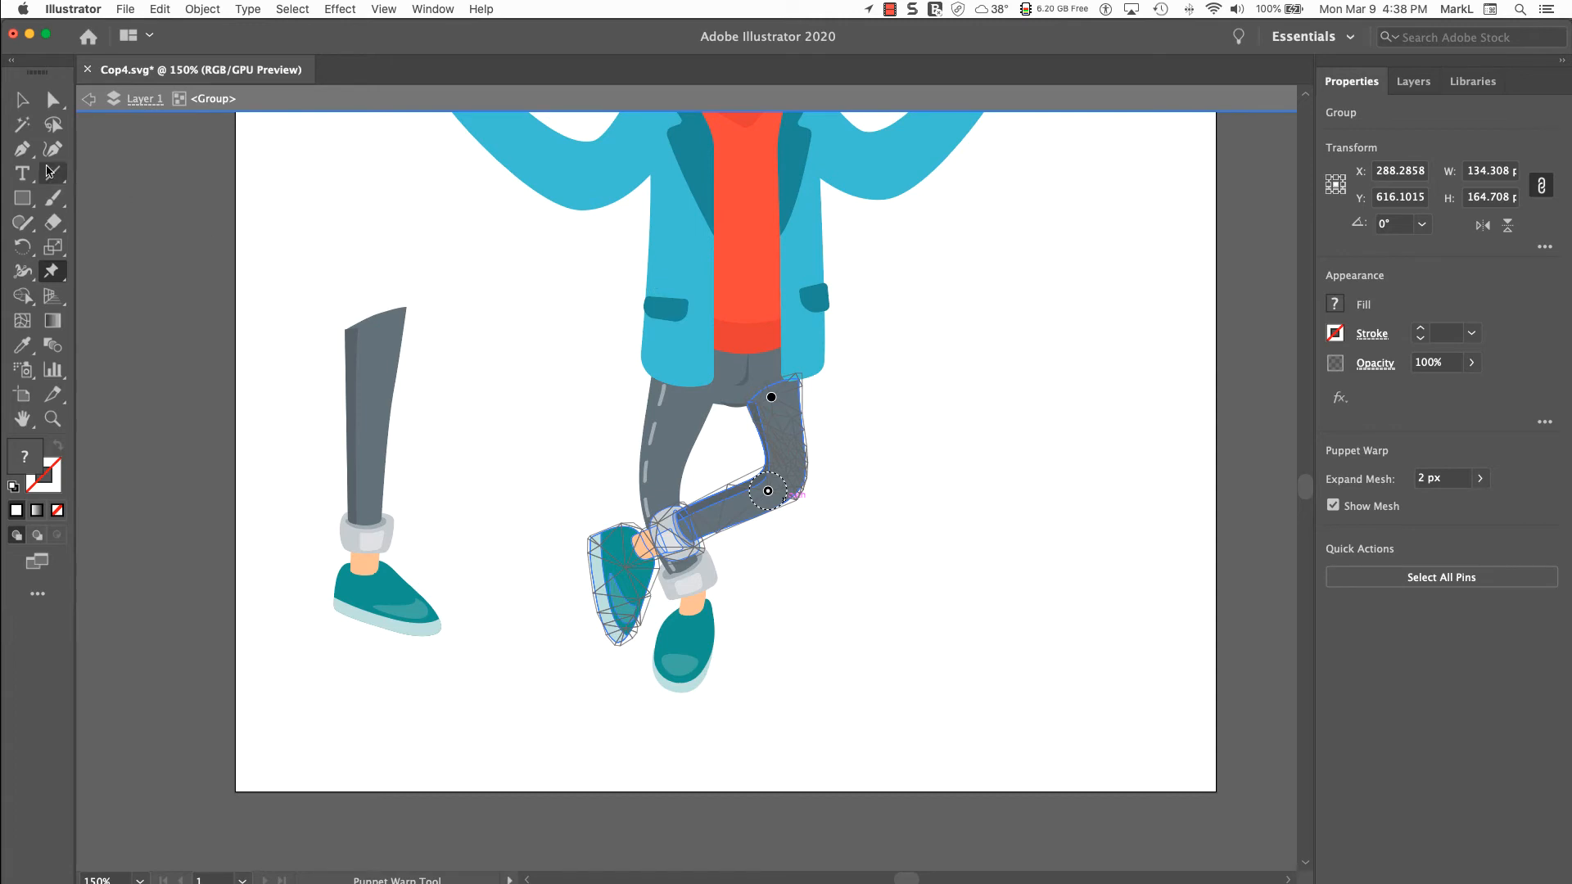
pyautogui.click(25, 100)
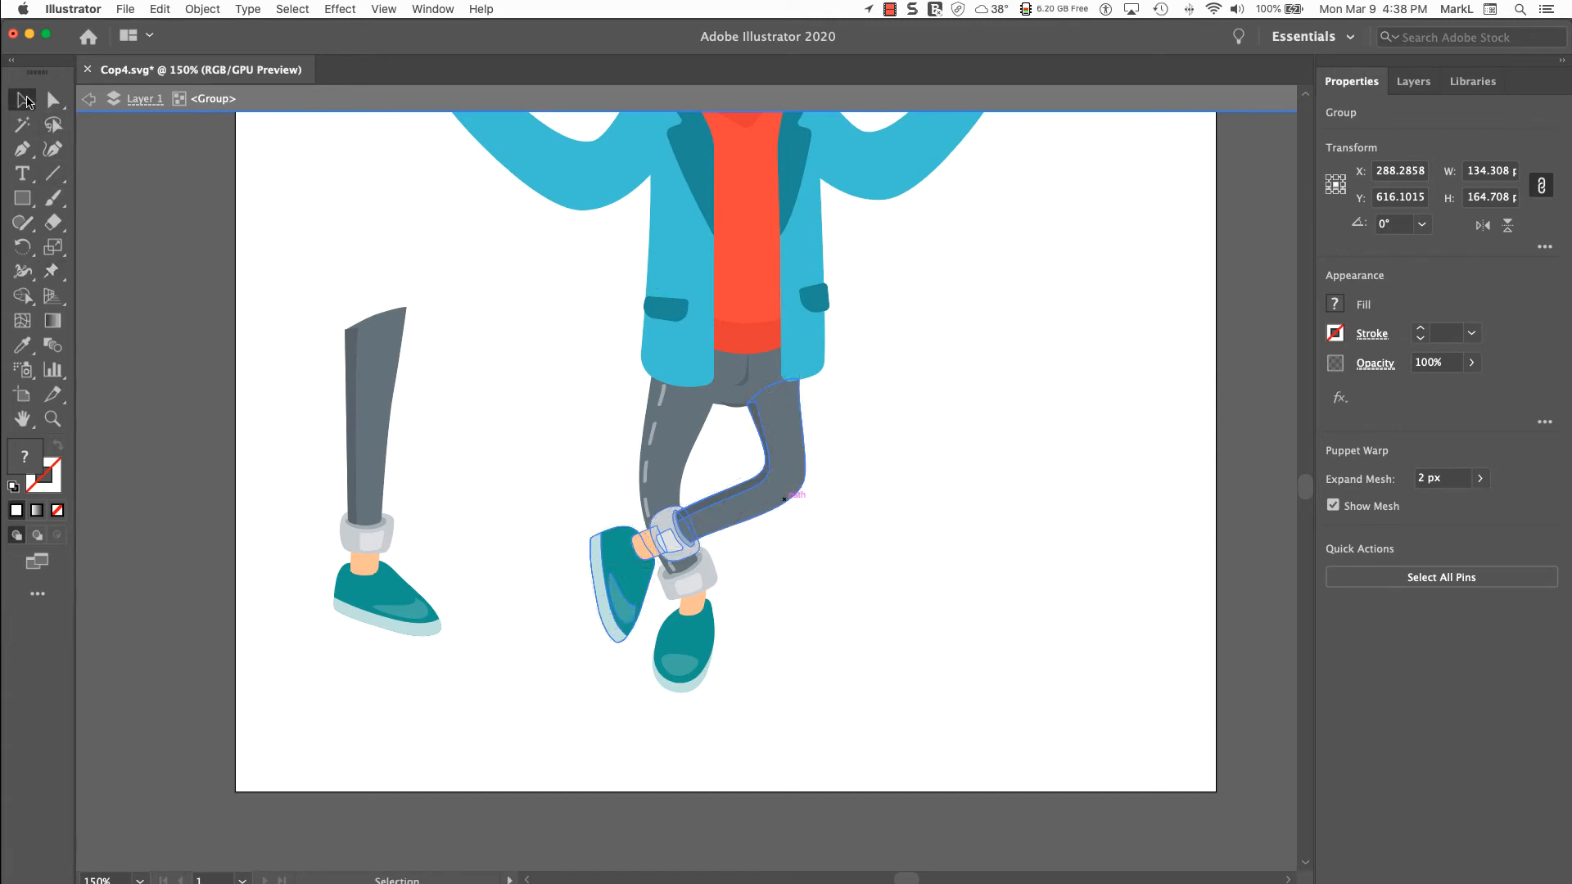
# Step: Start Puppet Warp on the character's arm nearest the spare leg copies and remove its fingertip pin
pyautogui.click(53, 419)
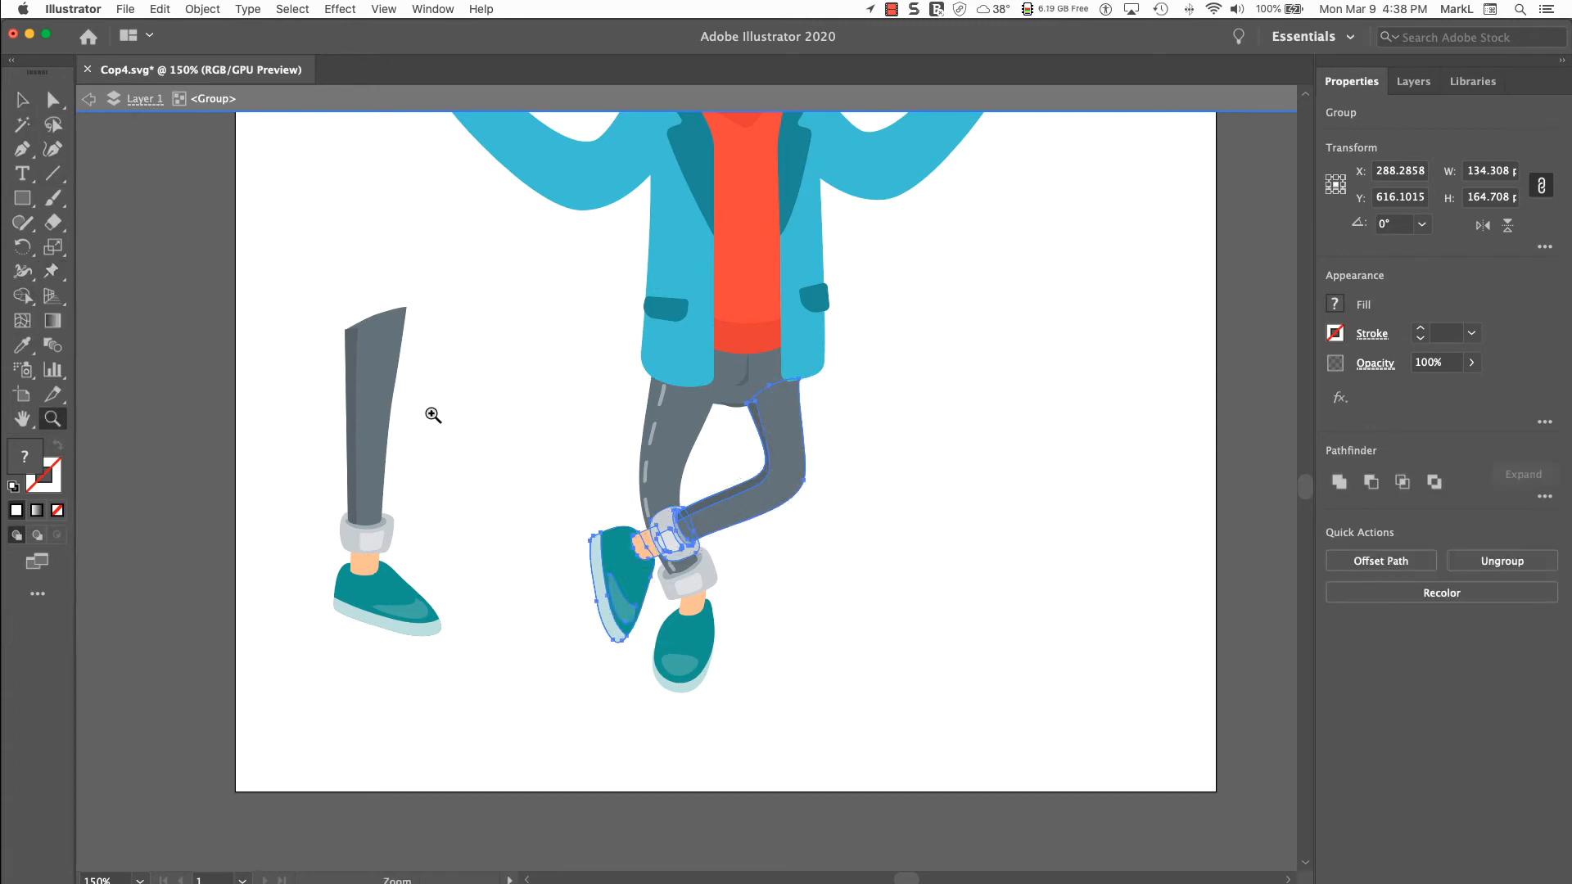
pyautogui.keyDown('alt'); pyautogui.click(876, 374); pyautogui.keyUp('alt')
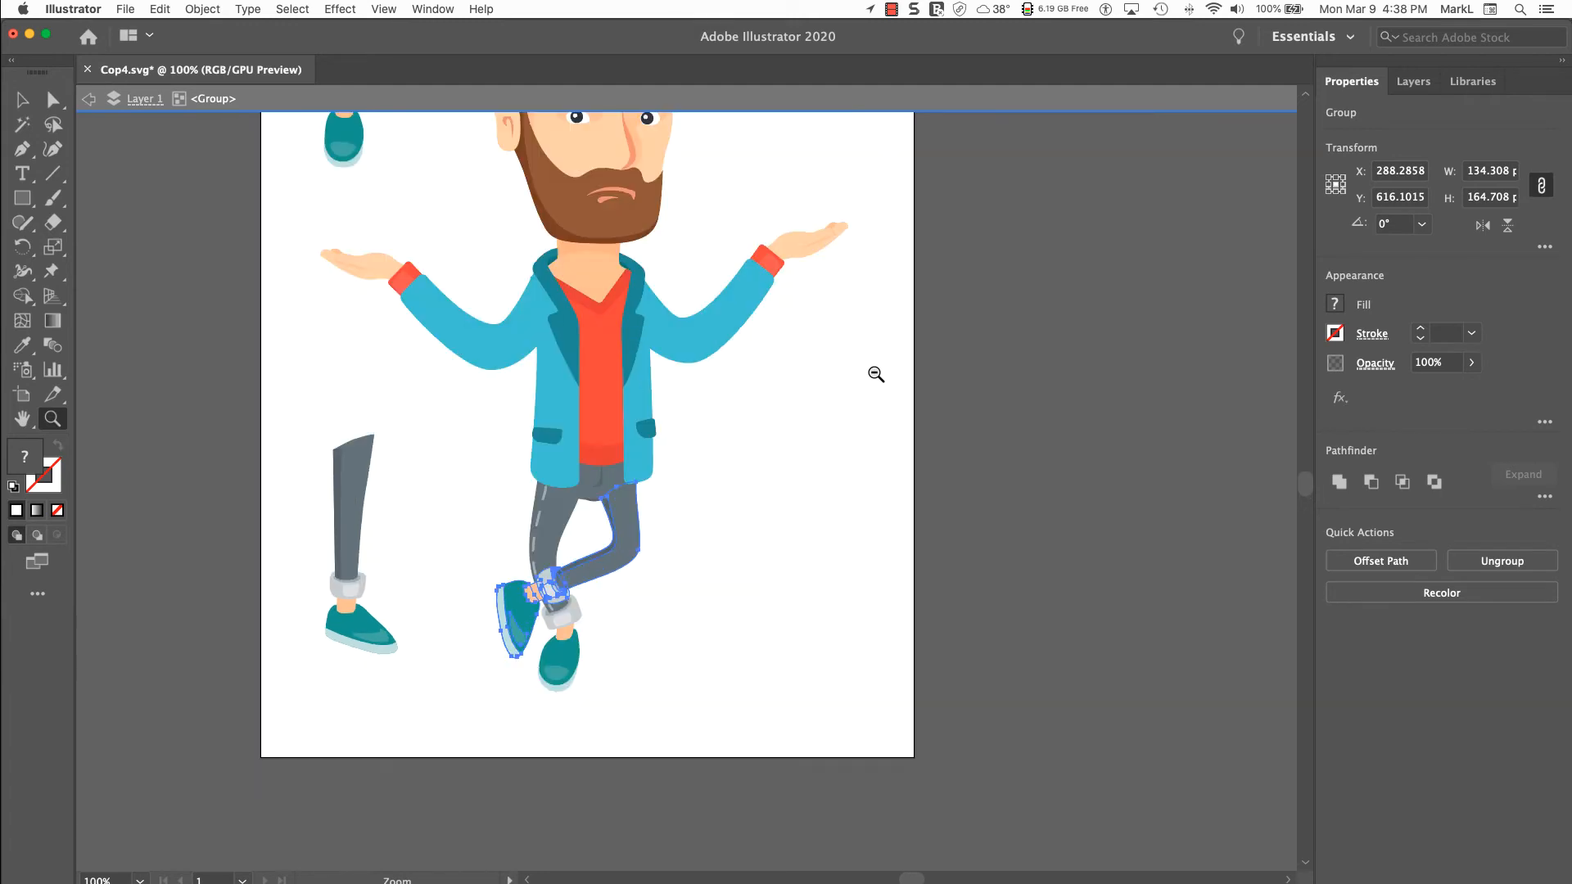
pyautogui.press('space')
pyautogui.moveTo(754, 368); pyautogui.dragTo(949, 494)
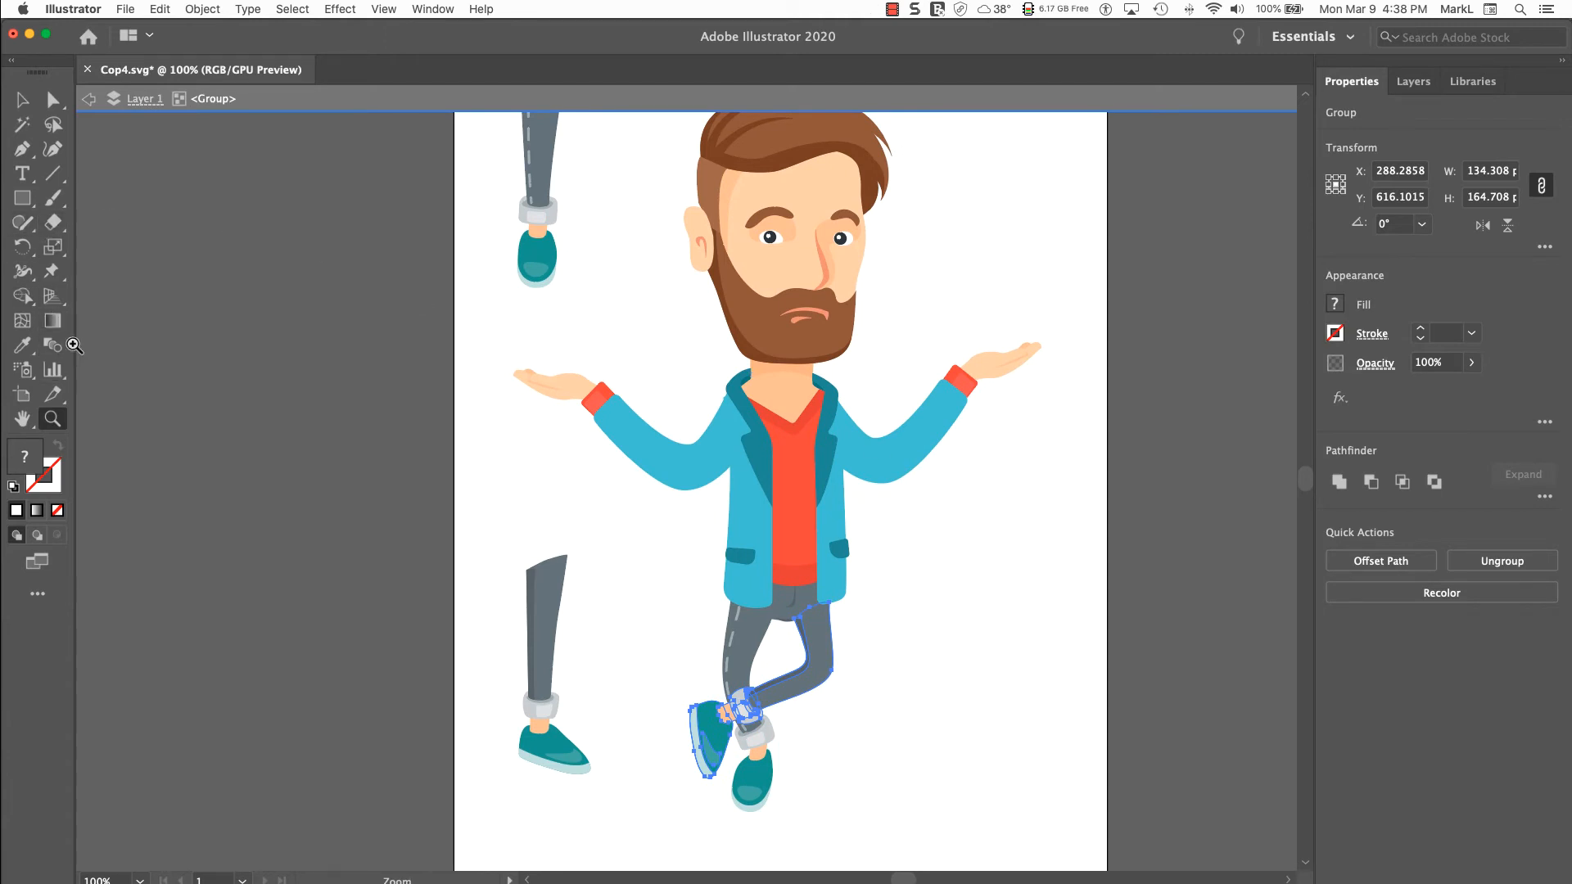
pyautogui.click(50, 273)
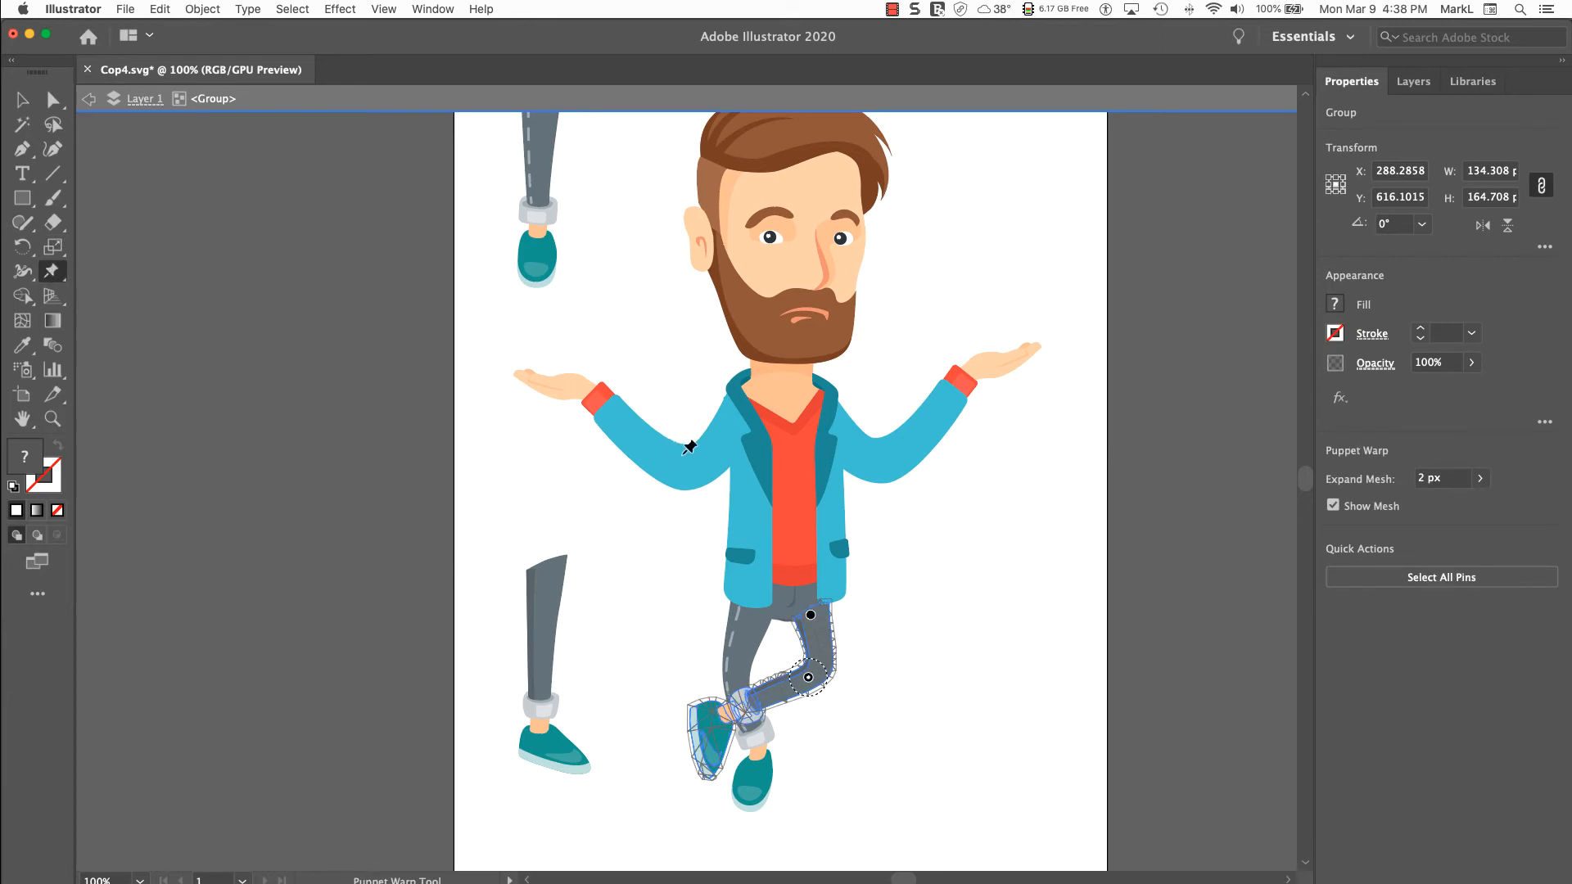
pyautogui.click(21, 100)
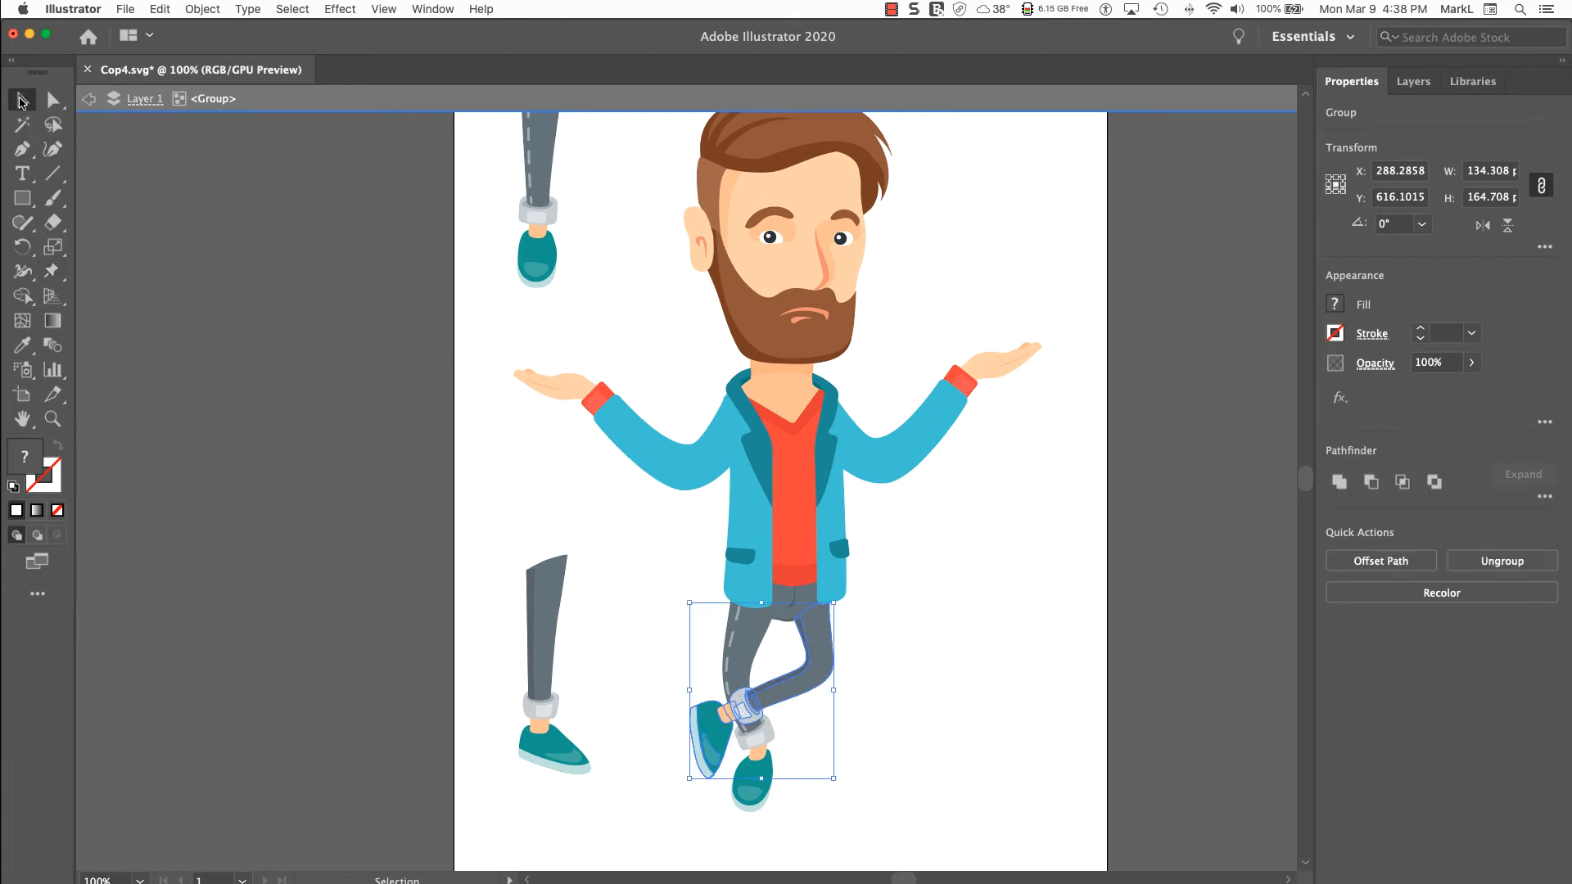
pyautogui.click(654, 449)
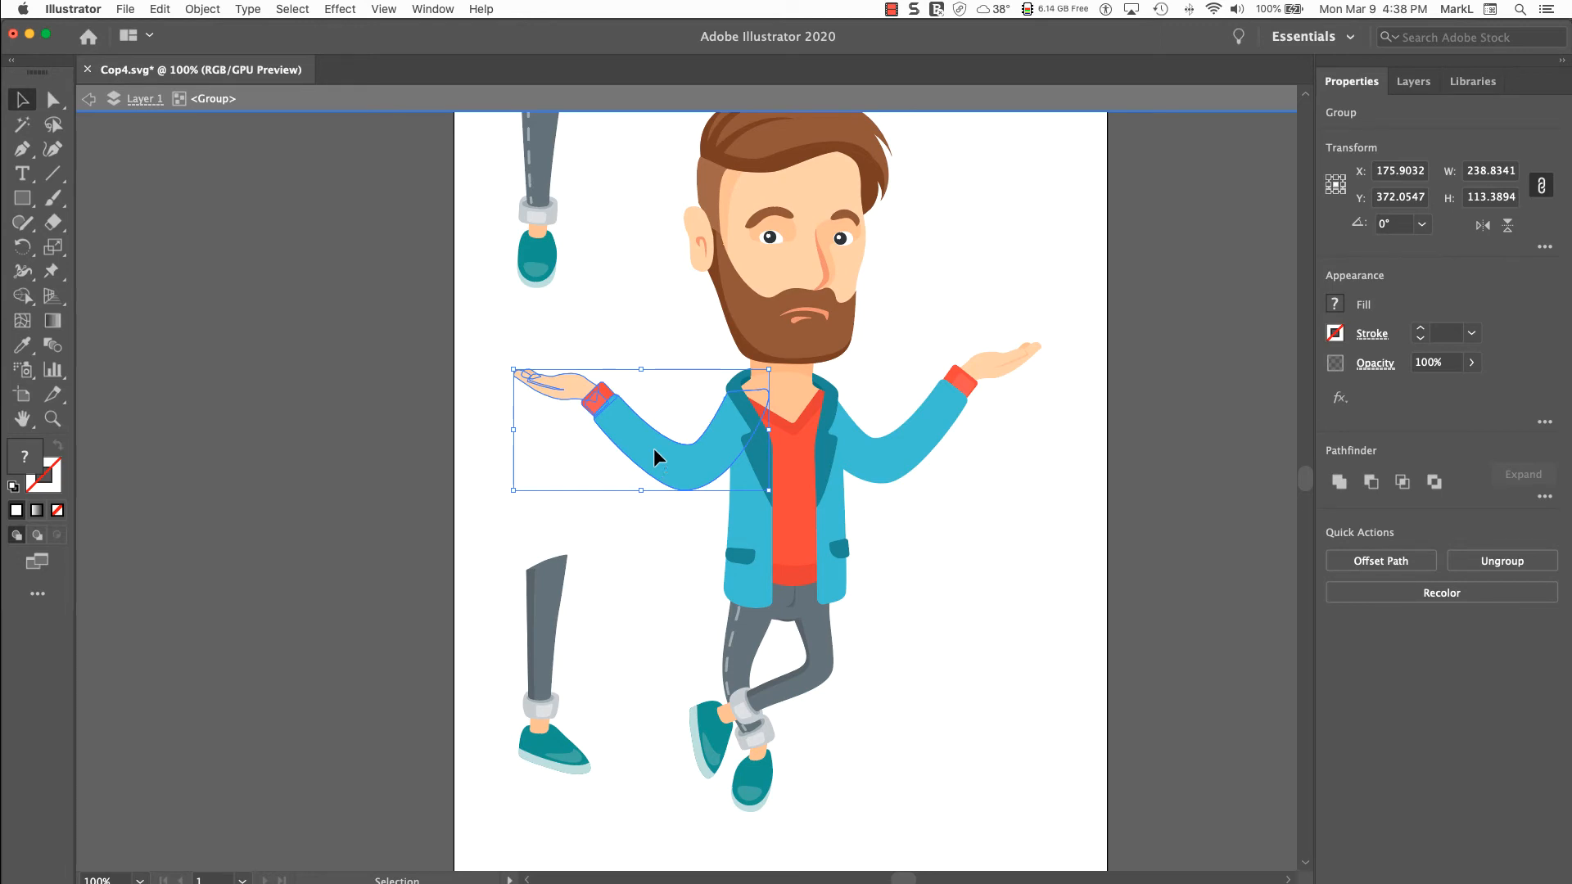
pyautogui.click(52, 272)
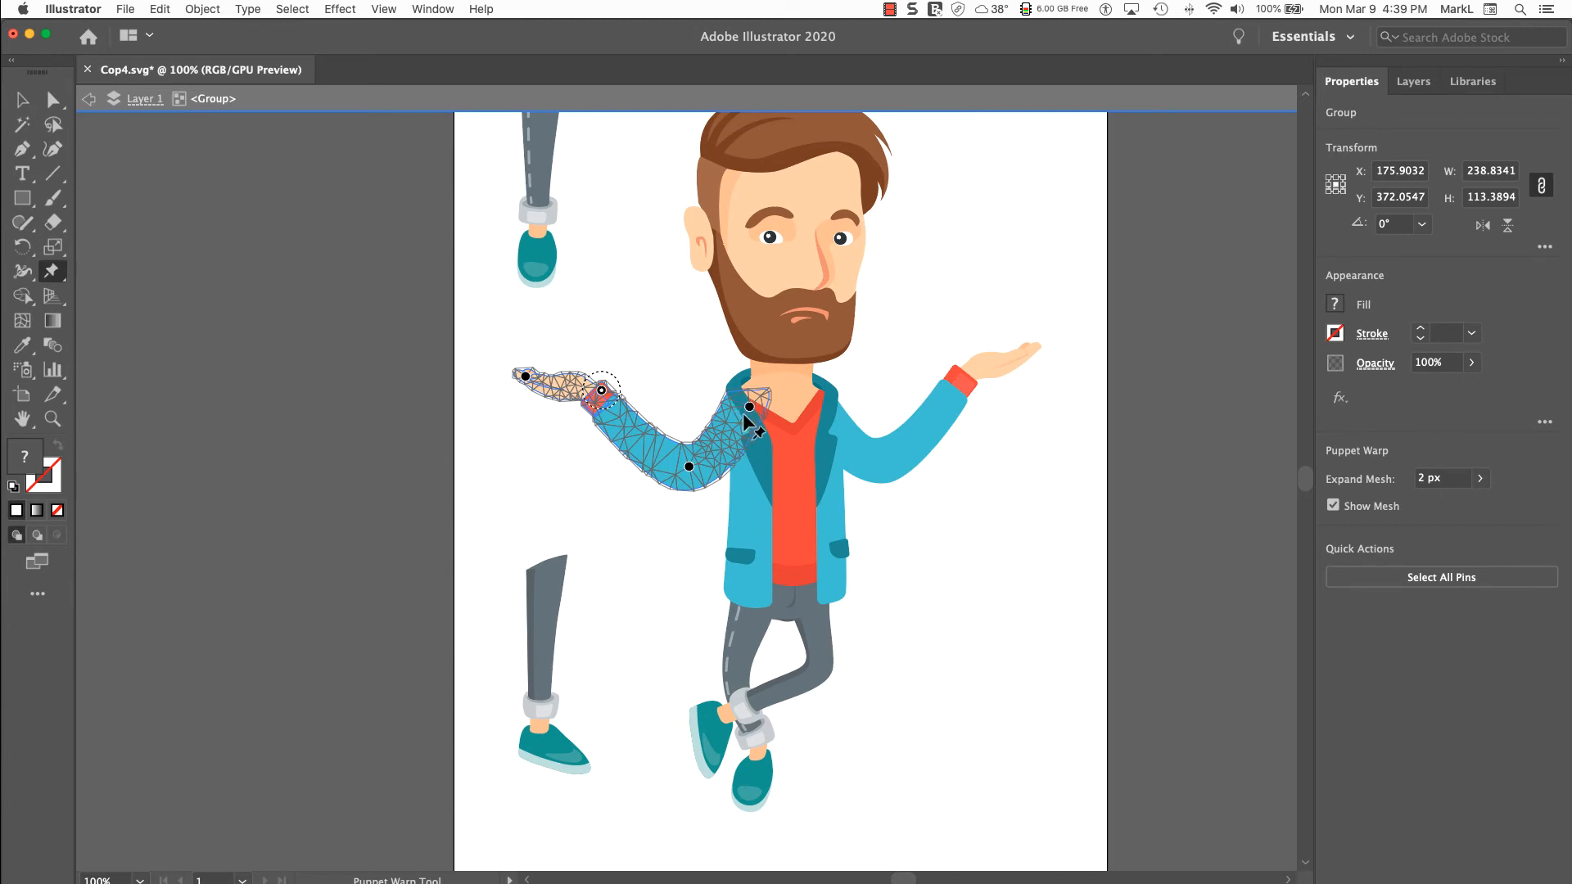
pyautogui.click(526, 377)
pyautogui.moveTo(526, 377); pyautogui.dragTo(533, 370)
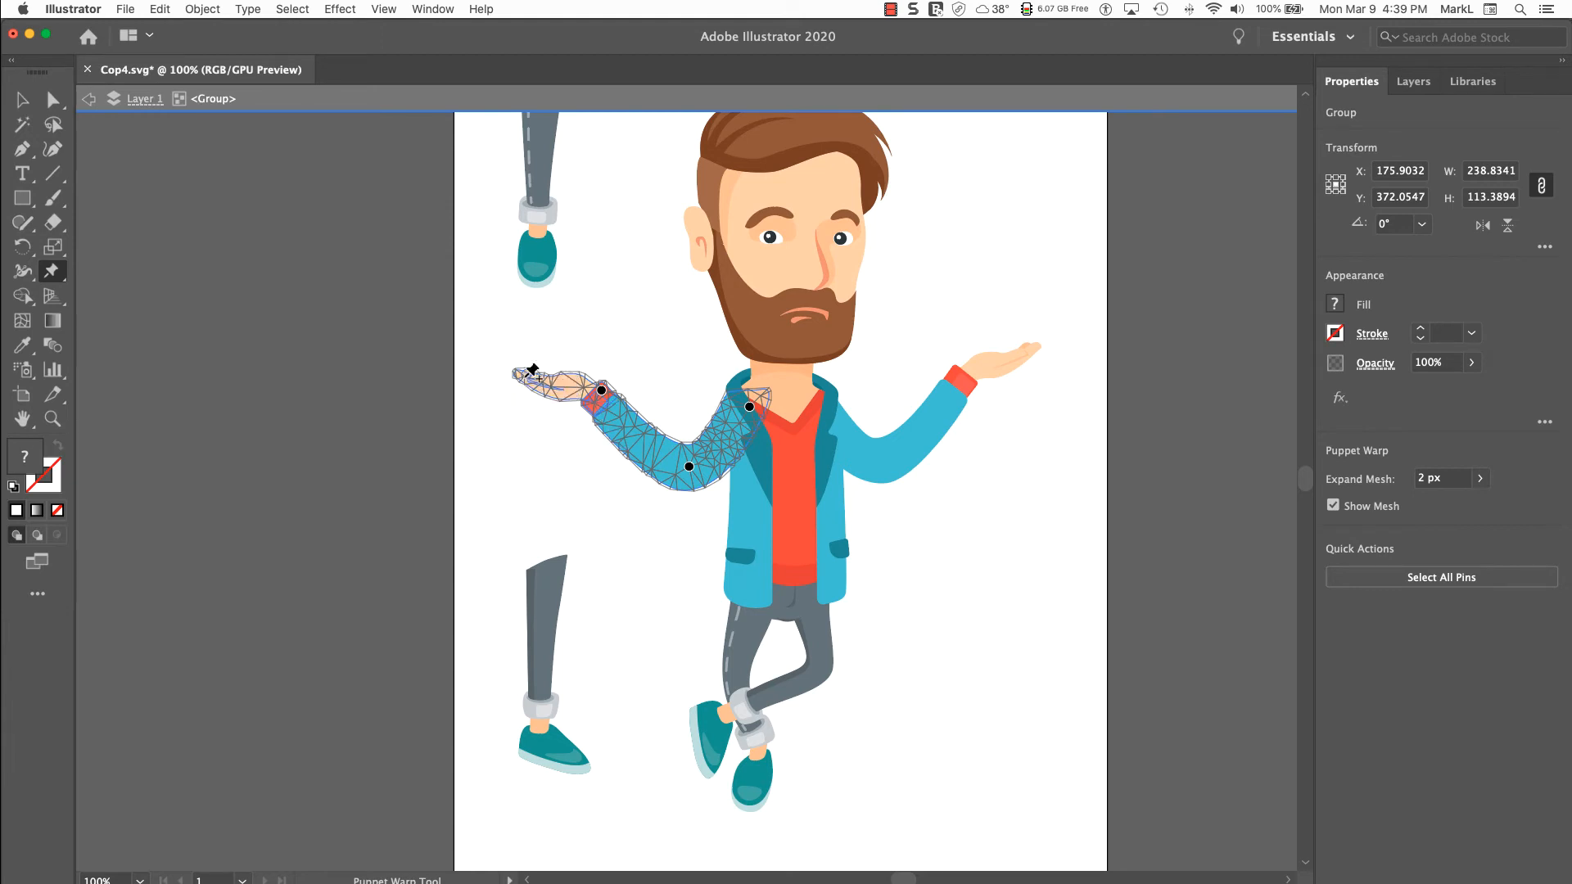
# Step: Add a Puppet Warp pin on the forearm just below the cuff and rotate the wrist pin to turn the hand upward
pyautogui.click(601, 392)
pyautogui.moveTo(614, 381)
pyautogui.mouseDown()
pyautogui.moveTo(603, 394)
pyautogui.moveTo(612, 385)
pyautogui.mouseUp()
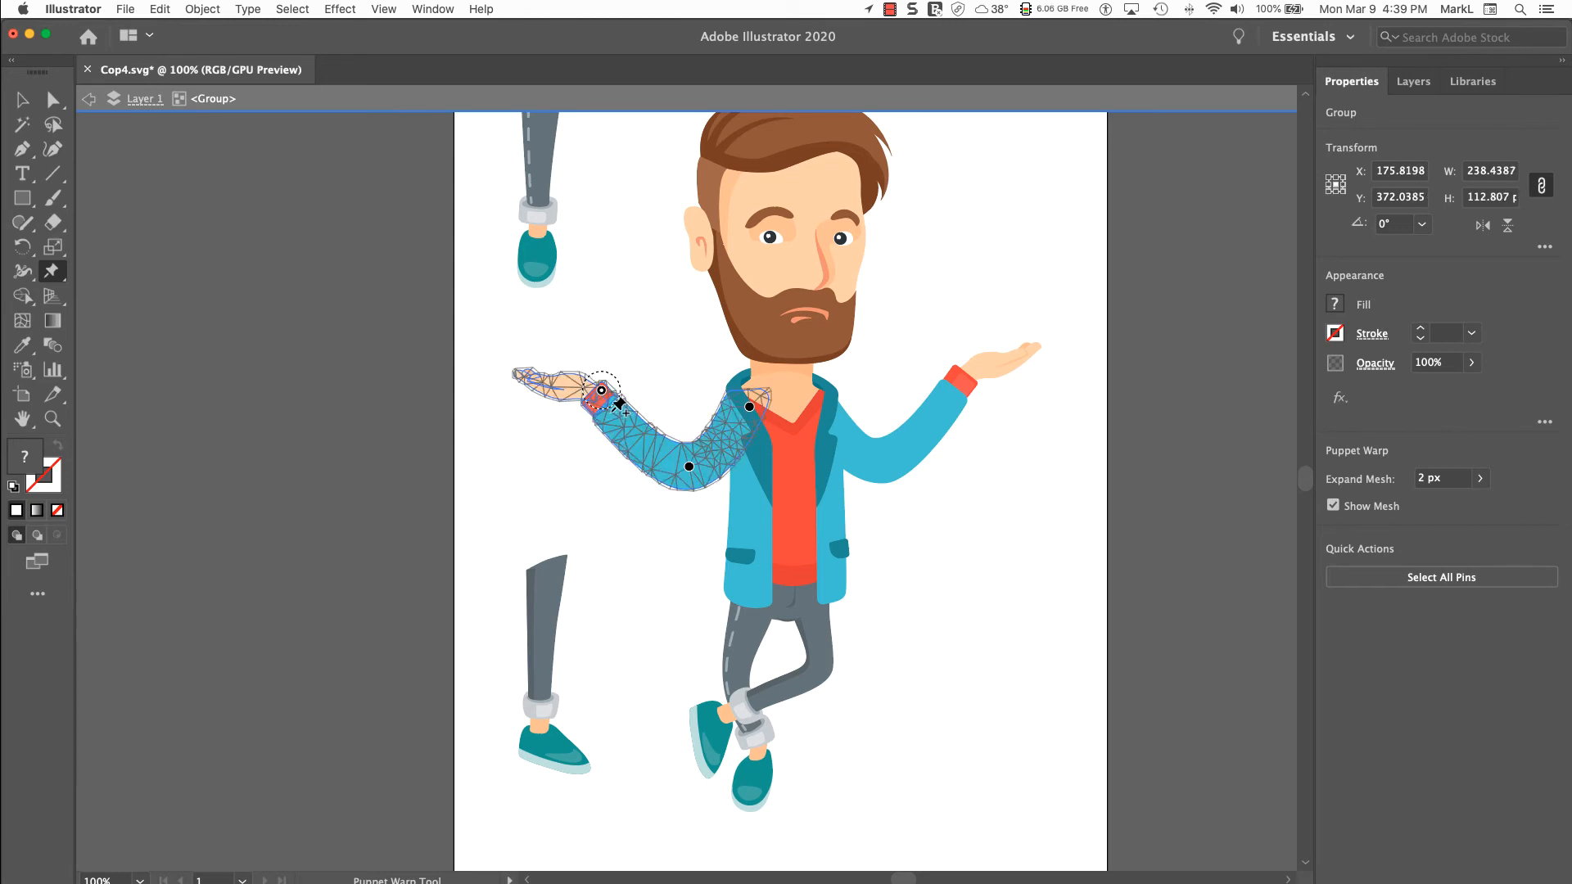
pyautogui.click(607, 412)
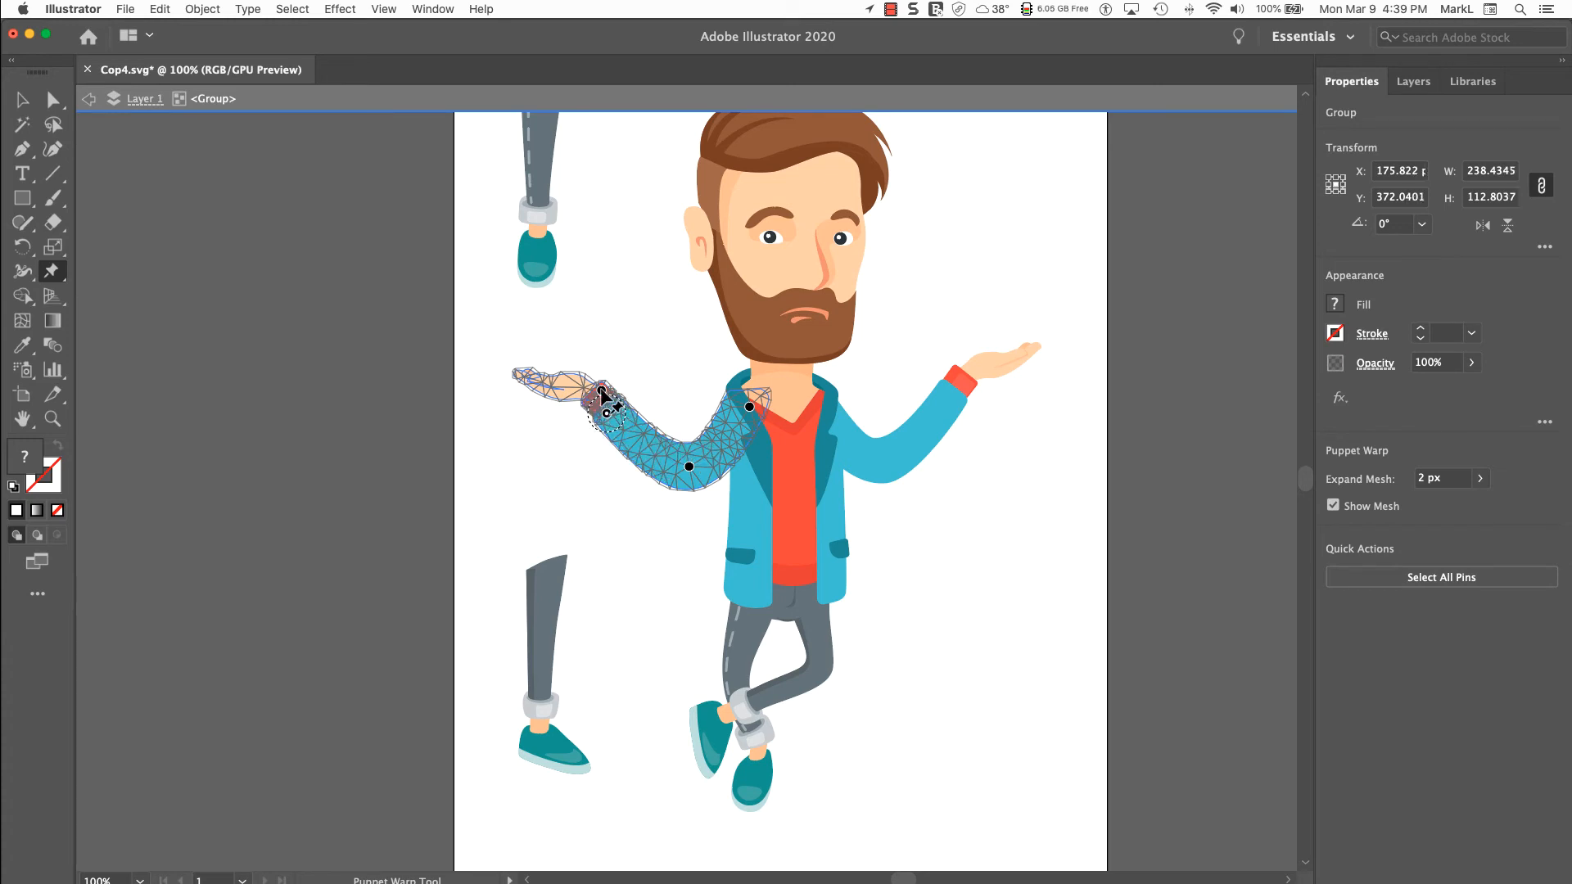
pyautogui.click(602, 391)
pyautogui.moveTo(612, 385); pyautogui.dragTo(608, 396)
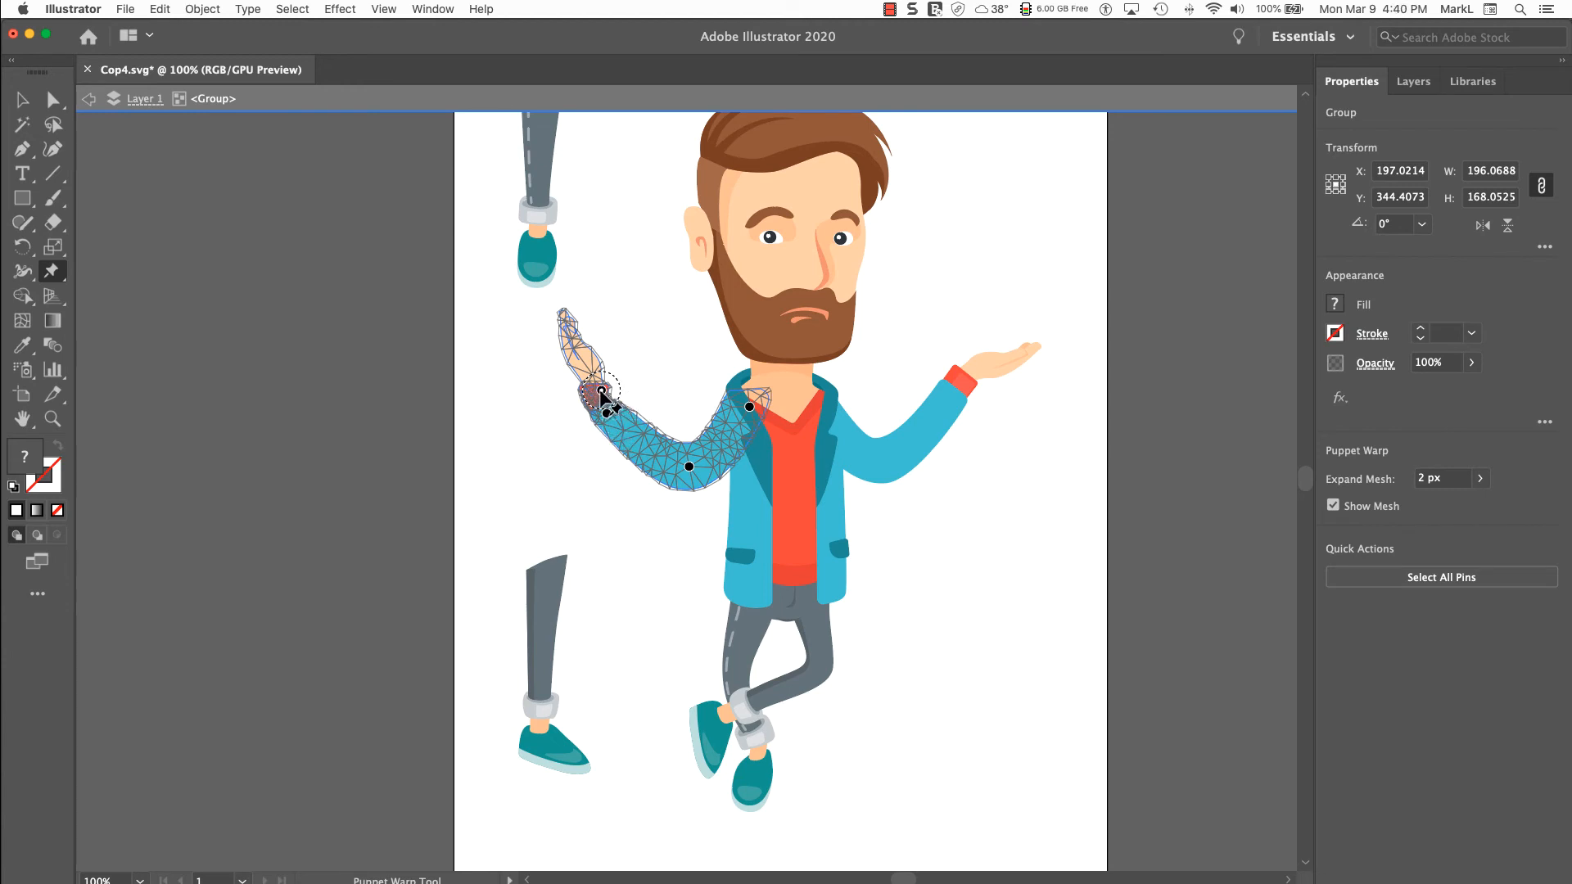
pyautogui.moveTo(602, 393); pyautogui.dragTo(608, 382)
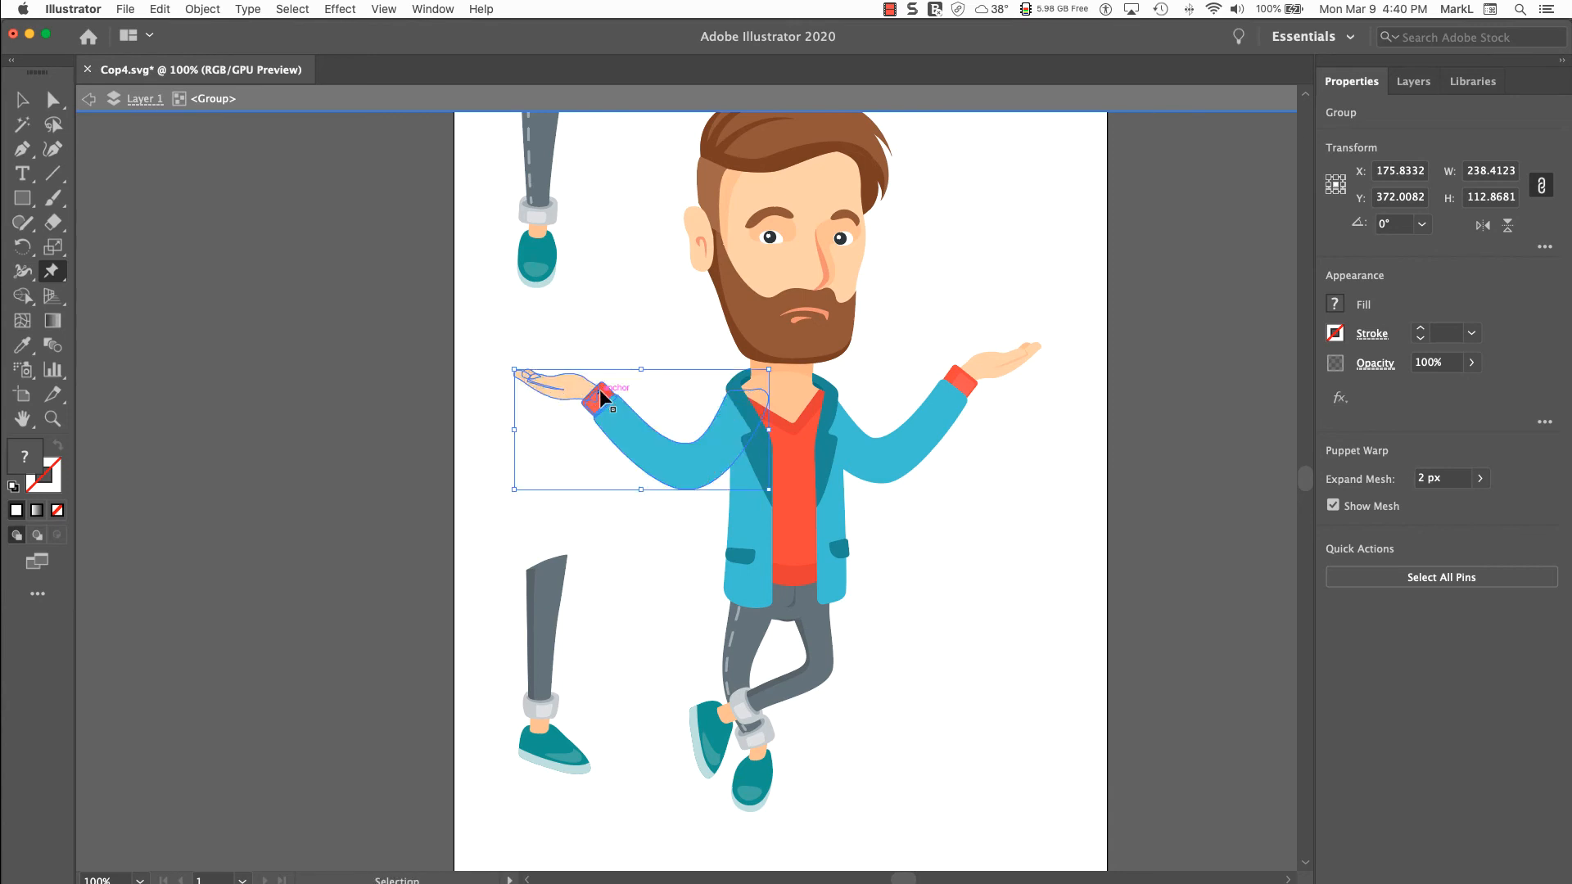
pyautogui.press('super+z')
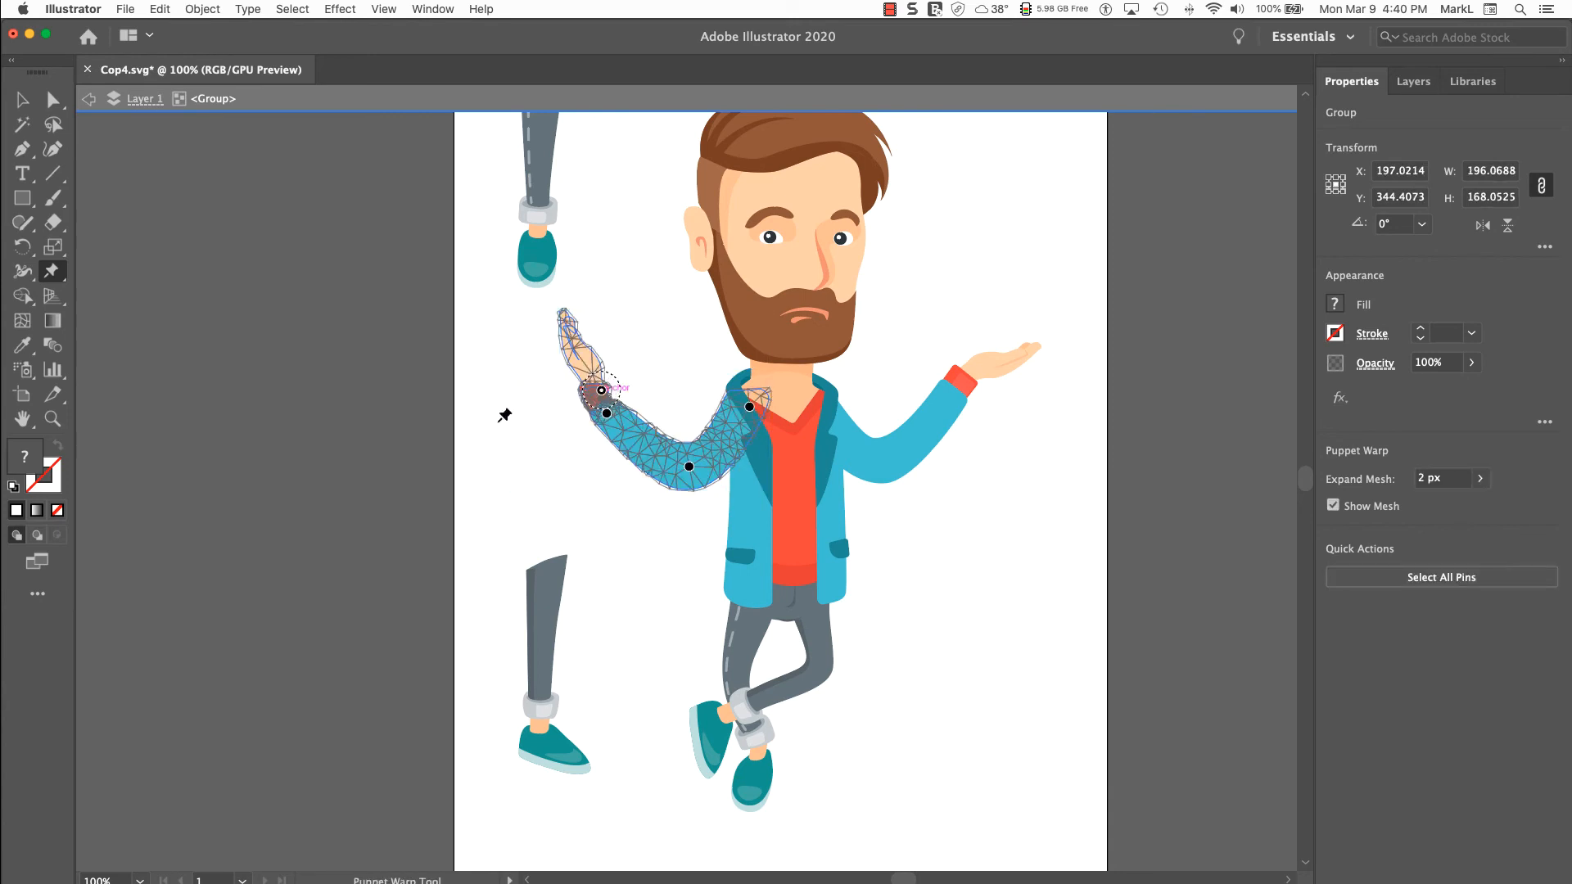
pyautogui.click(23, 101)
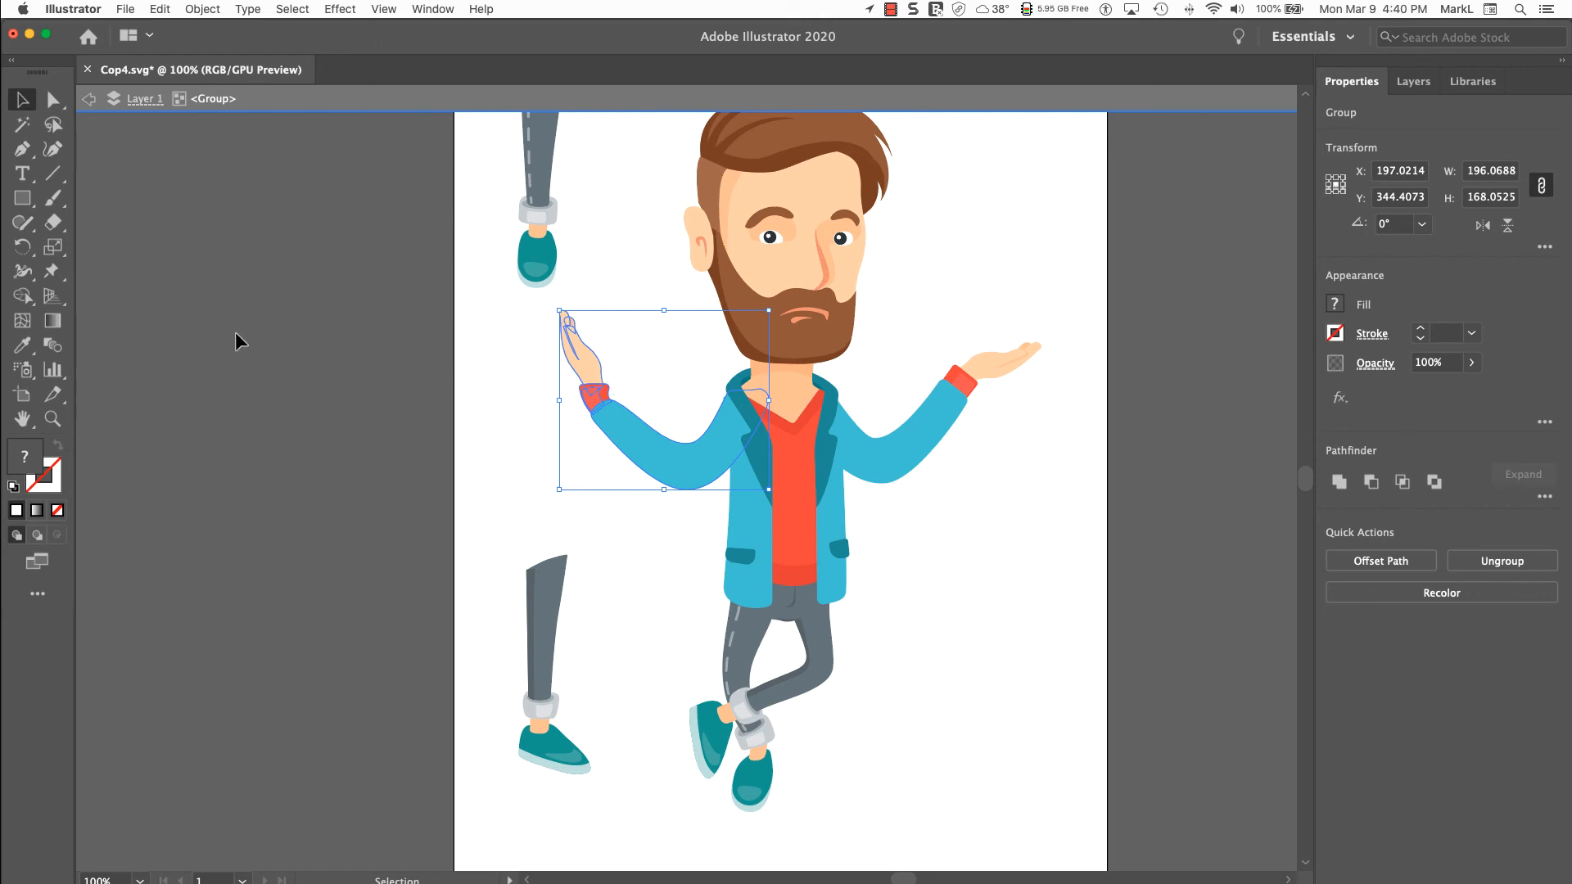
# Step: Delete the arm's wrist and forearm warp pins, and rotate the elbow pin to raise the forearm toward vertical
pyautogui.click(55, 272)
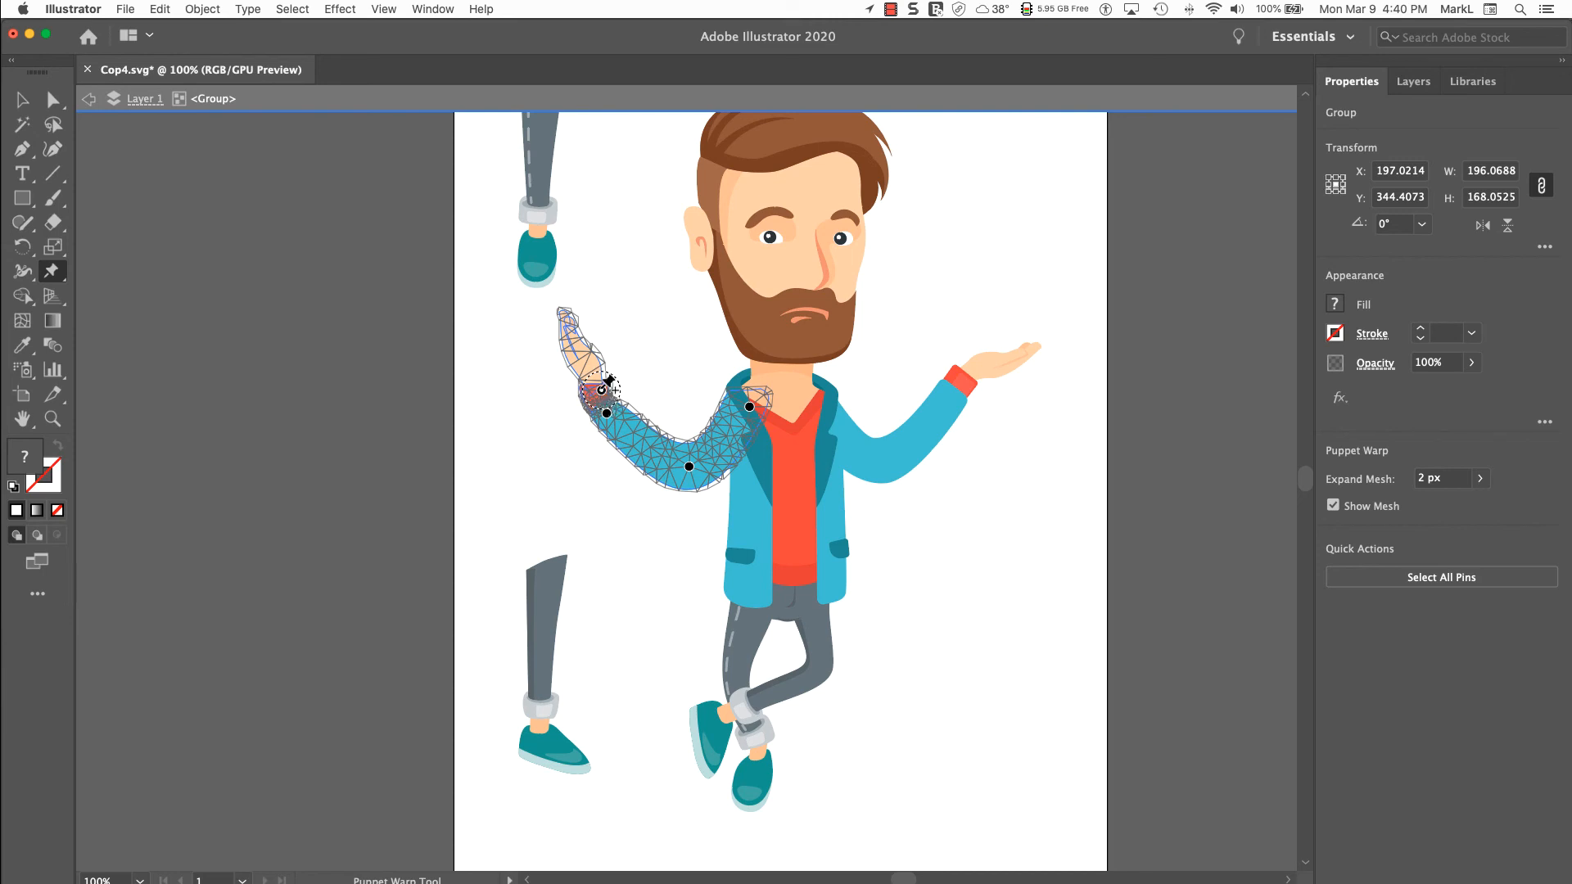
pyautogui.press('Delete')
pyautogui.click(606, 413)
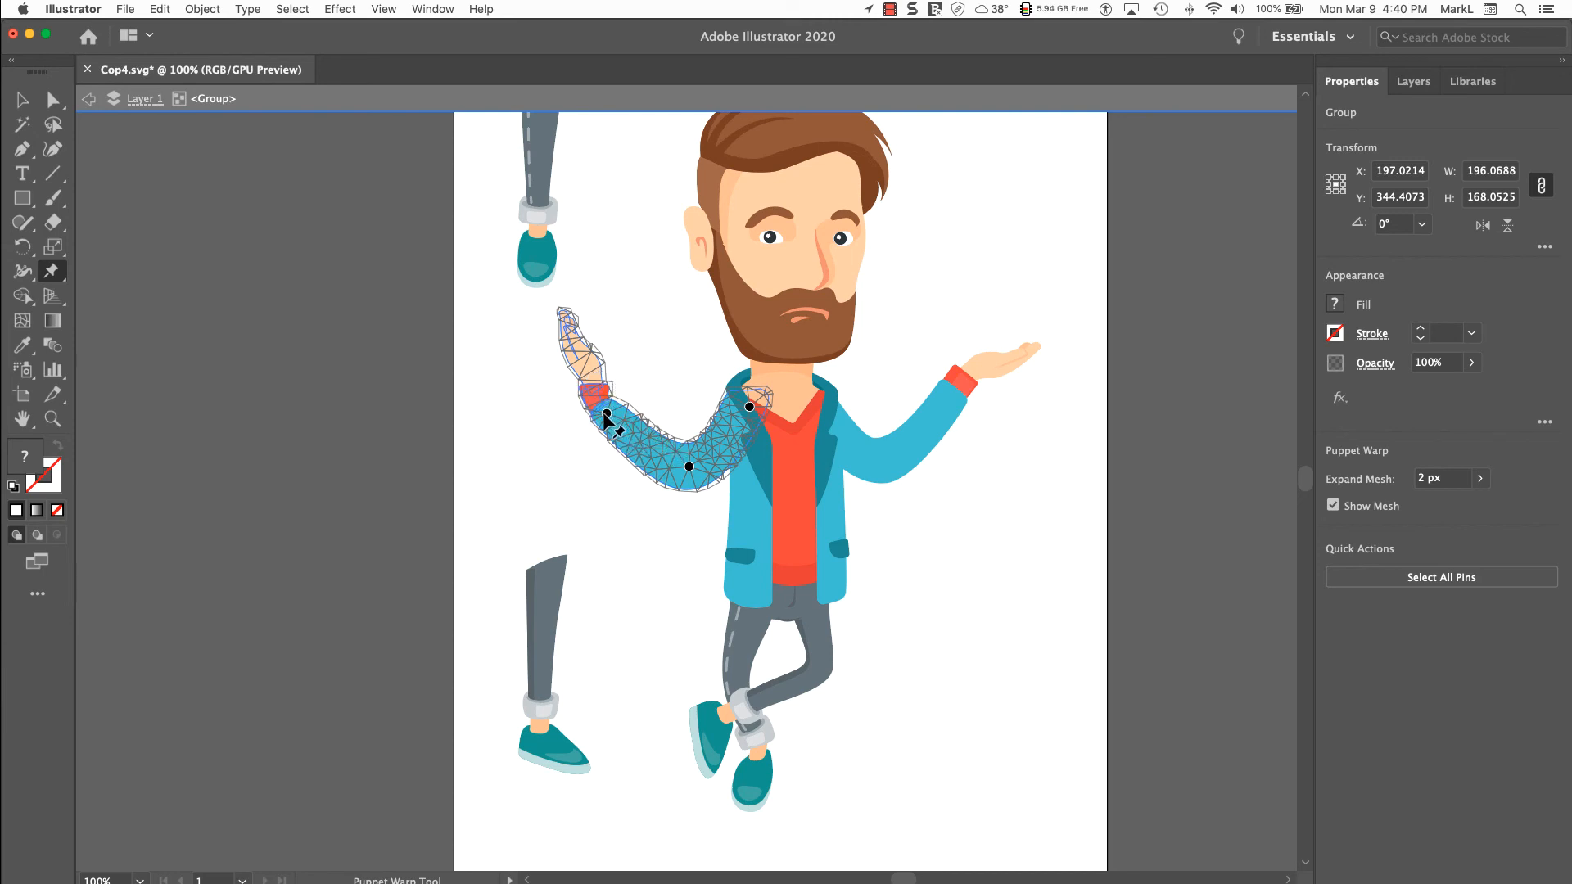
pyautogui.press('Delete')
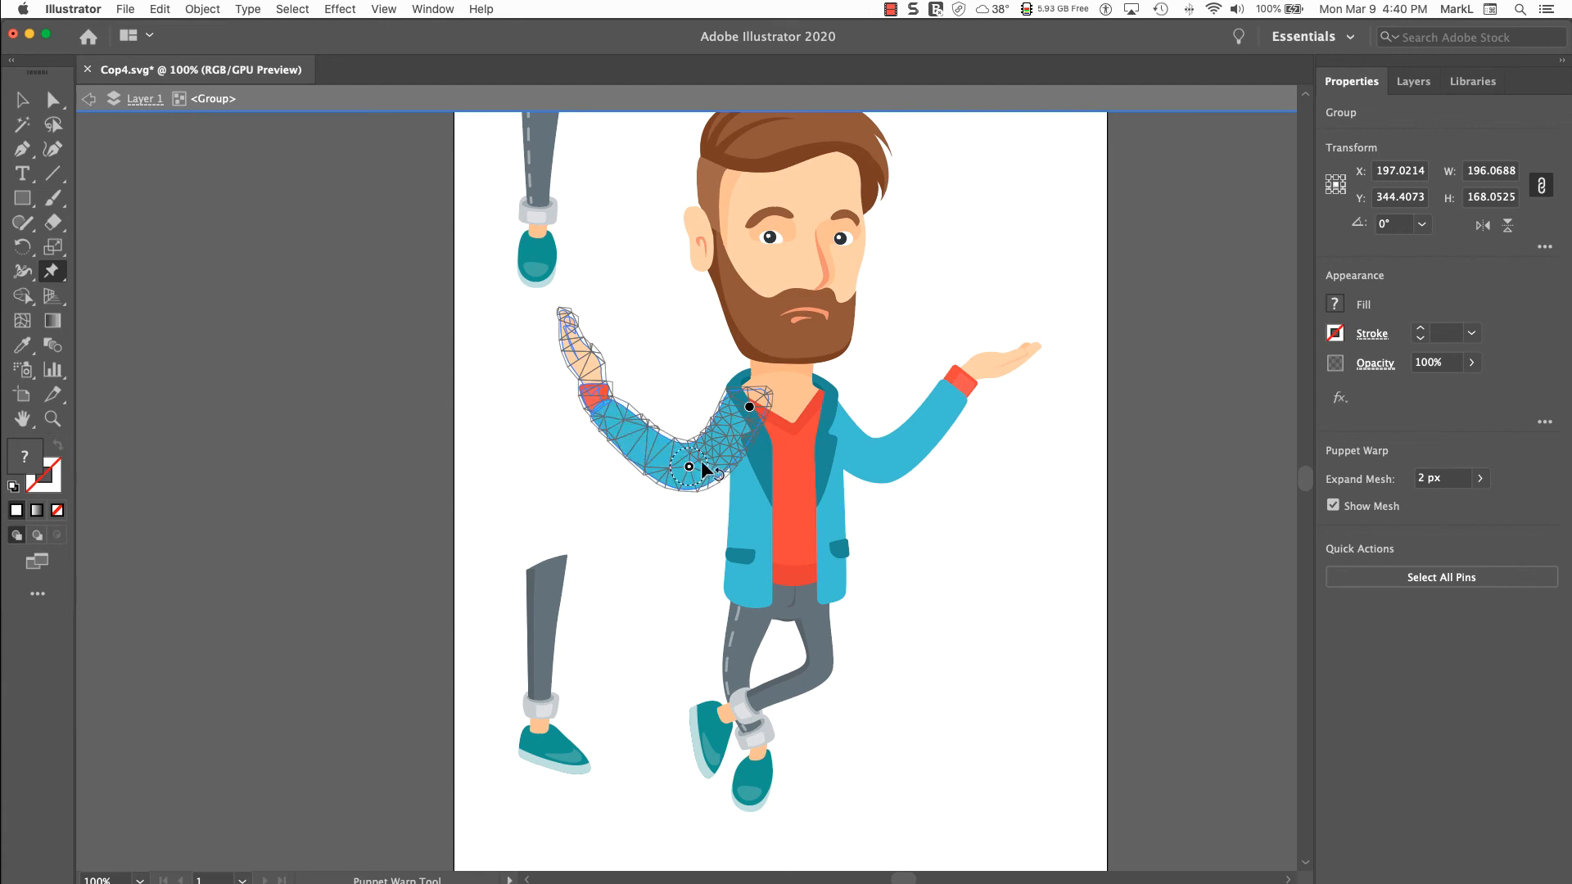
pyautogui.moveTo(698, 456); pyautogui.dragTo(689, 460)
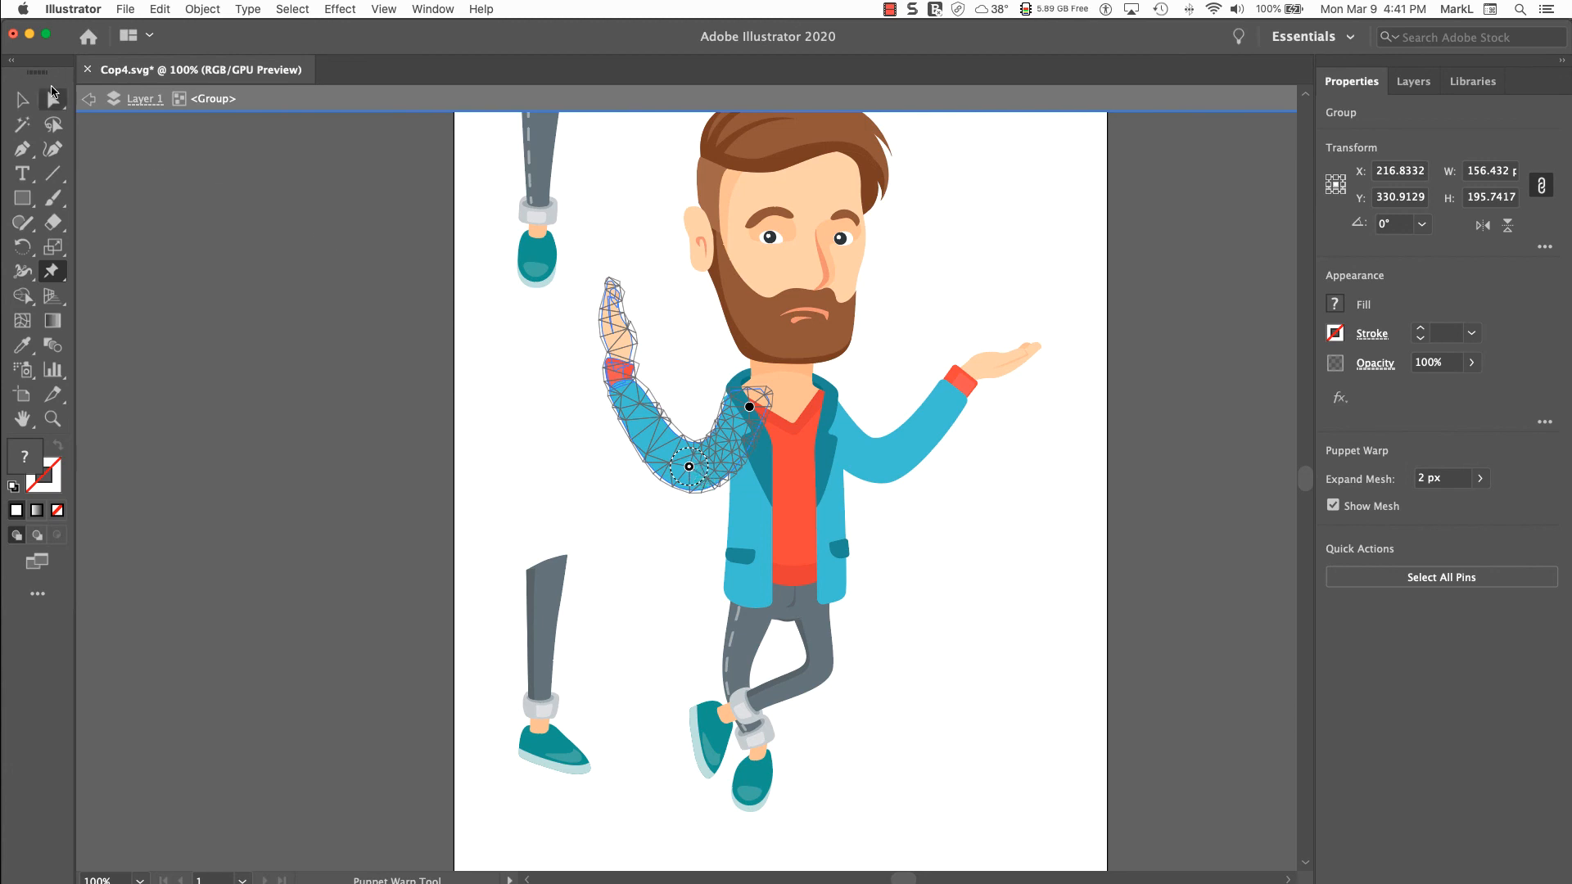
pyautogui.click(22, 99)
# Step: Save the reposed character artwork and return to the slide in Captivate
pyautogui.click(124, 9)
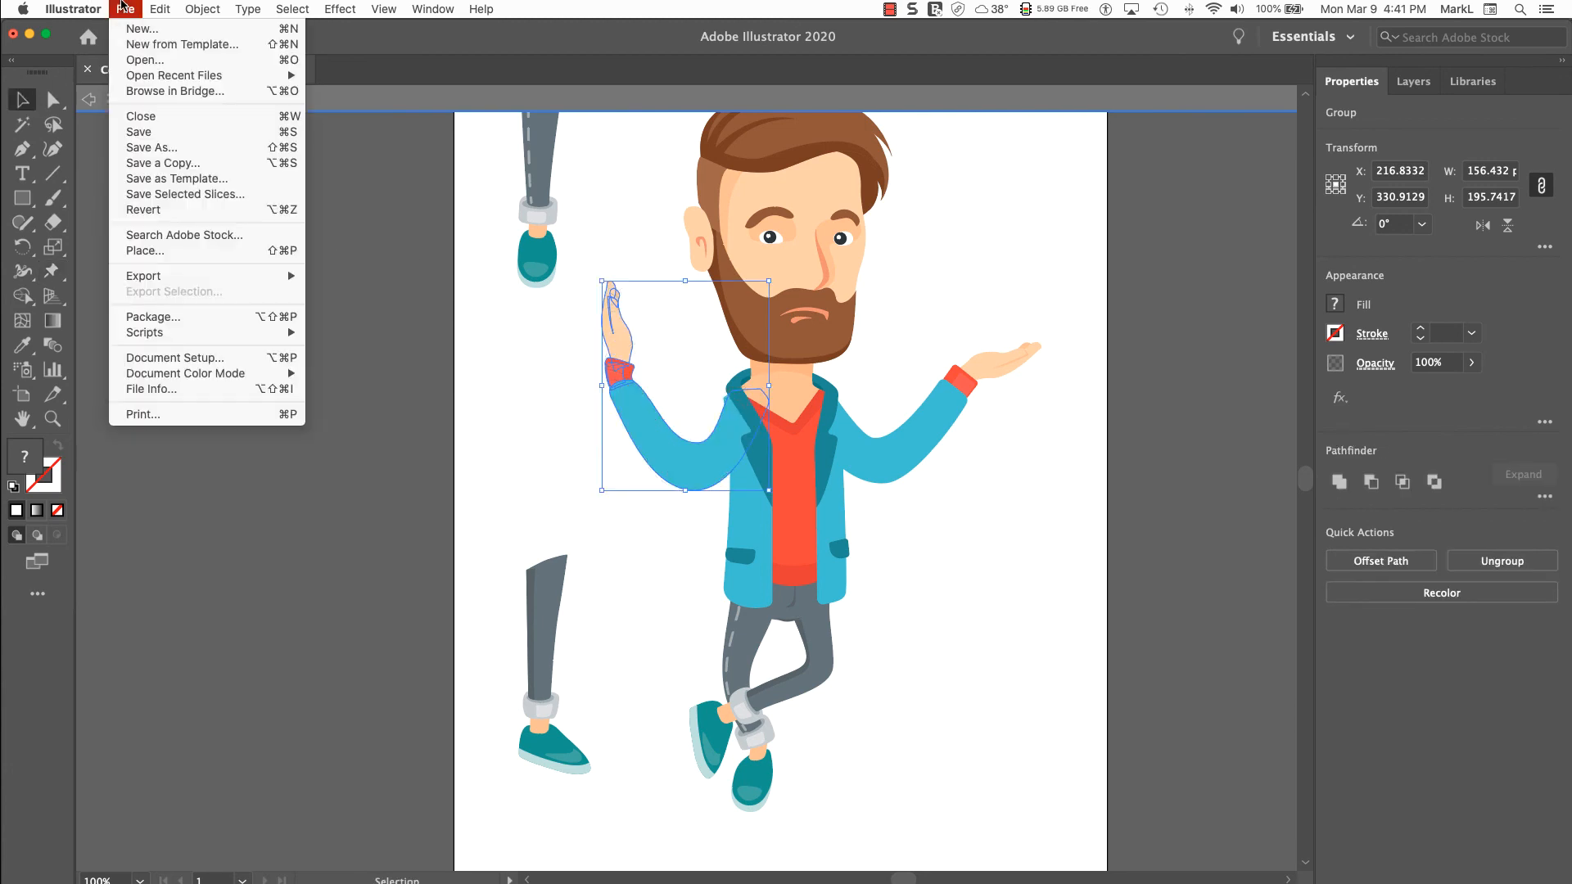
pyautogui.click(199, 134)
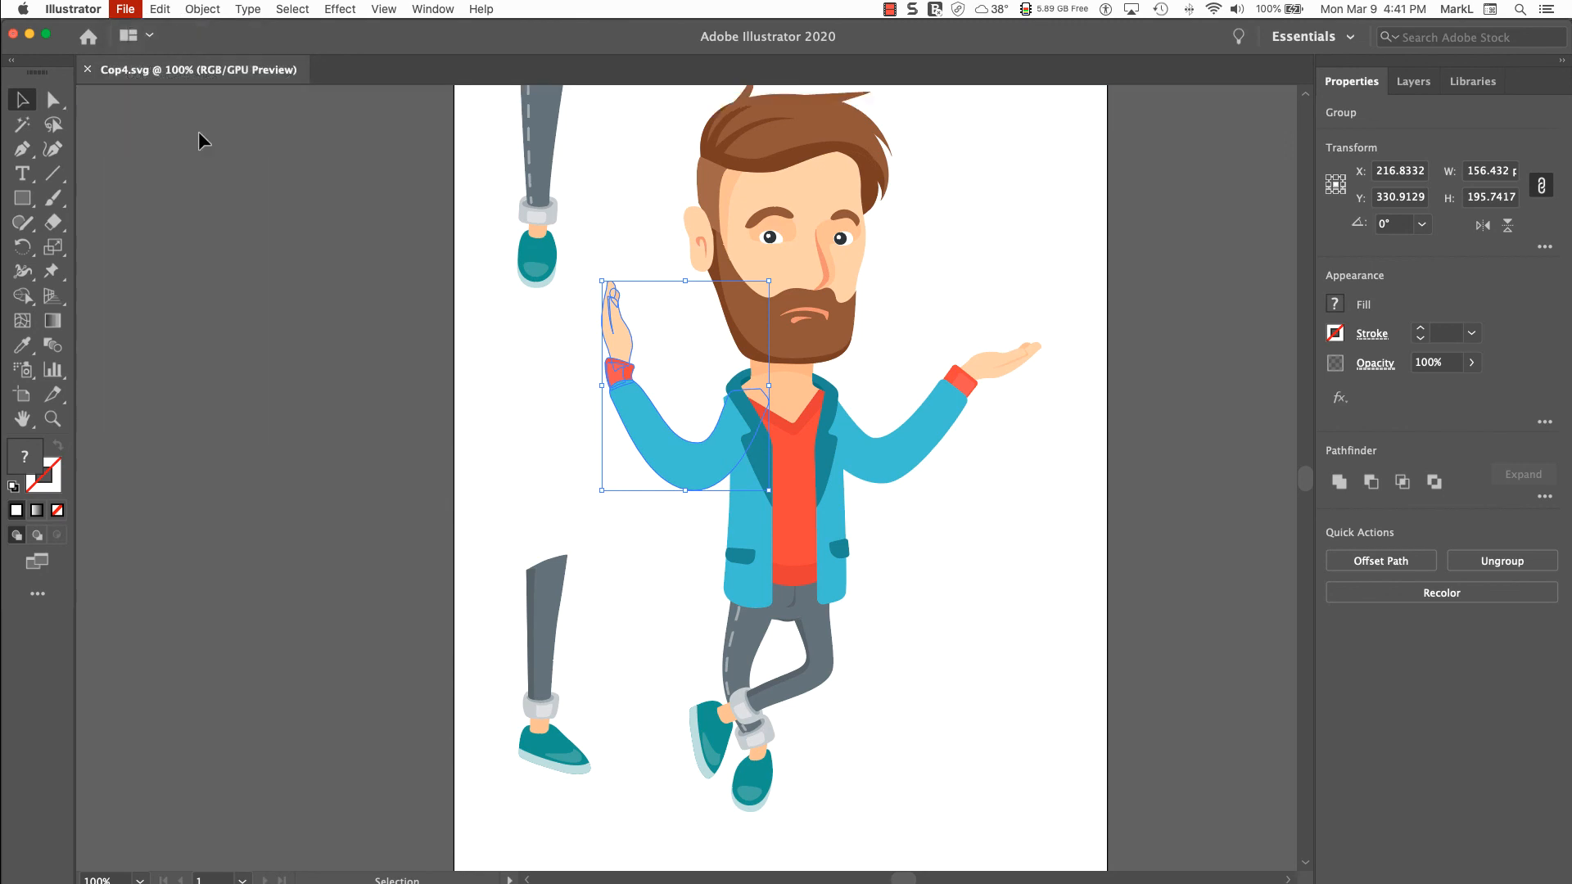
pyautogui.click(31, 36)
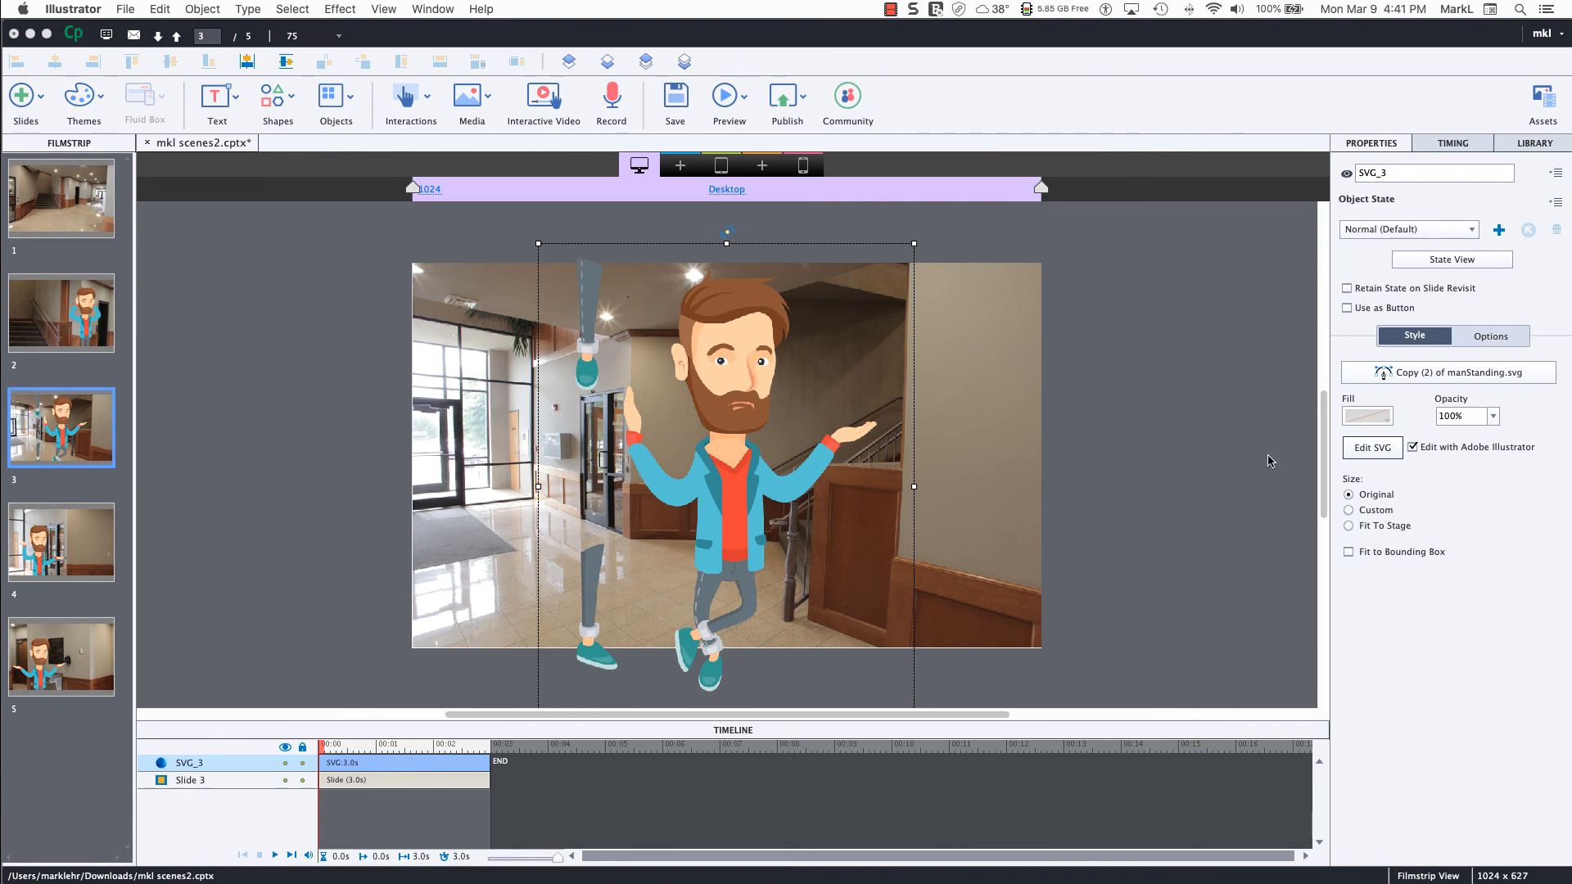
# Step: Reopen the slide character's SVG in Illustrator, isolate its group, and delete both spare straight legs
pyautogui.click(1373, 448)
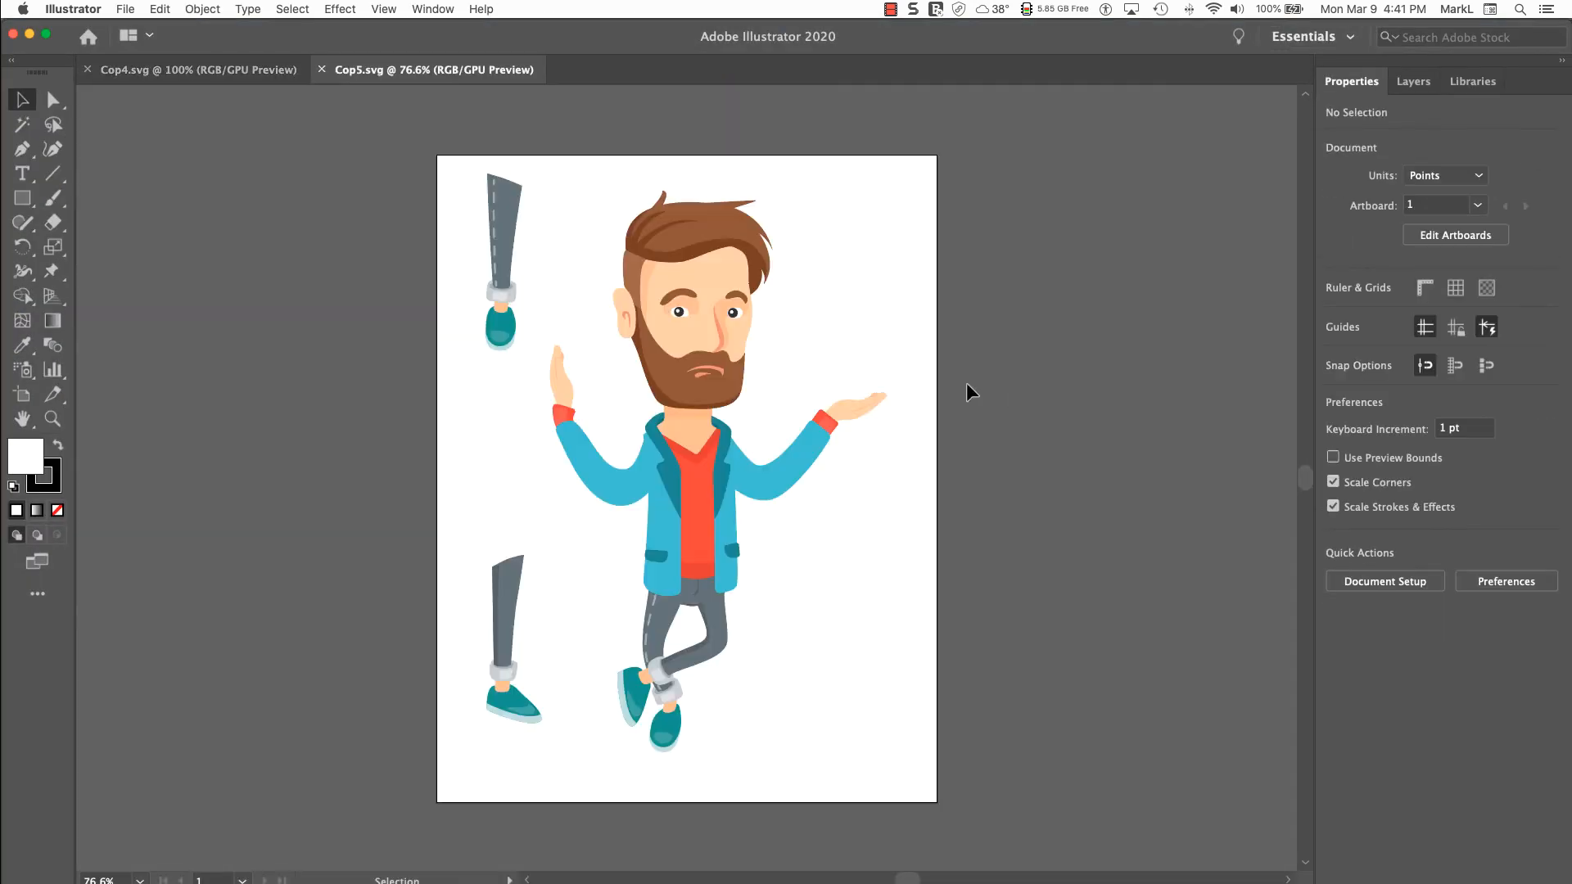
pyautogui.click(511, 249)
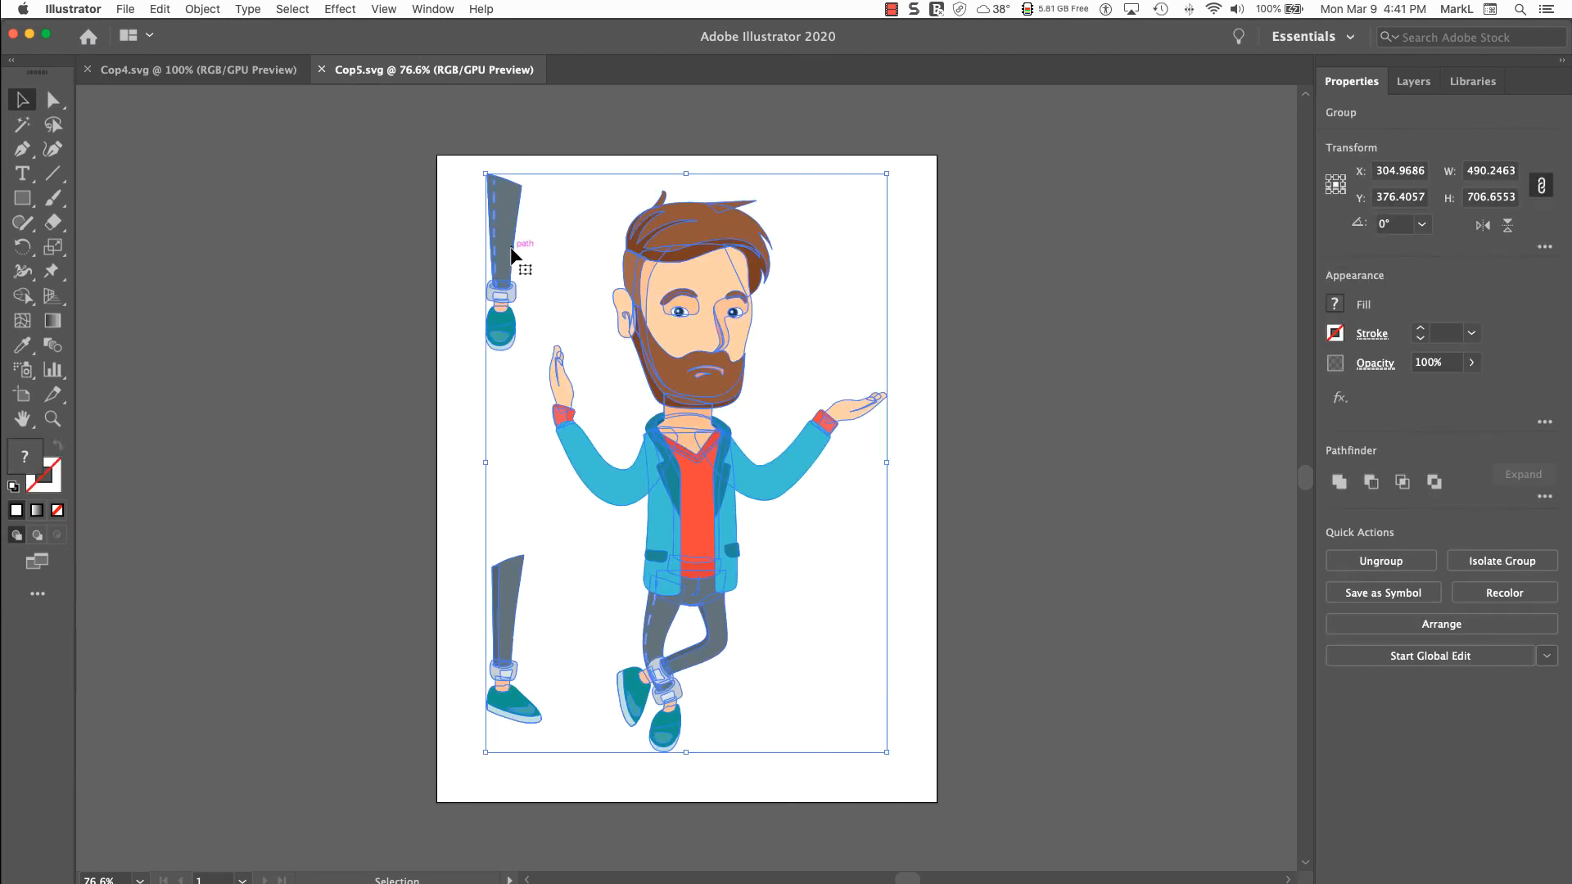
pyautogui.doubleClick(511, 248)
pyautogui.click(511, 248)
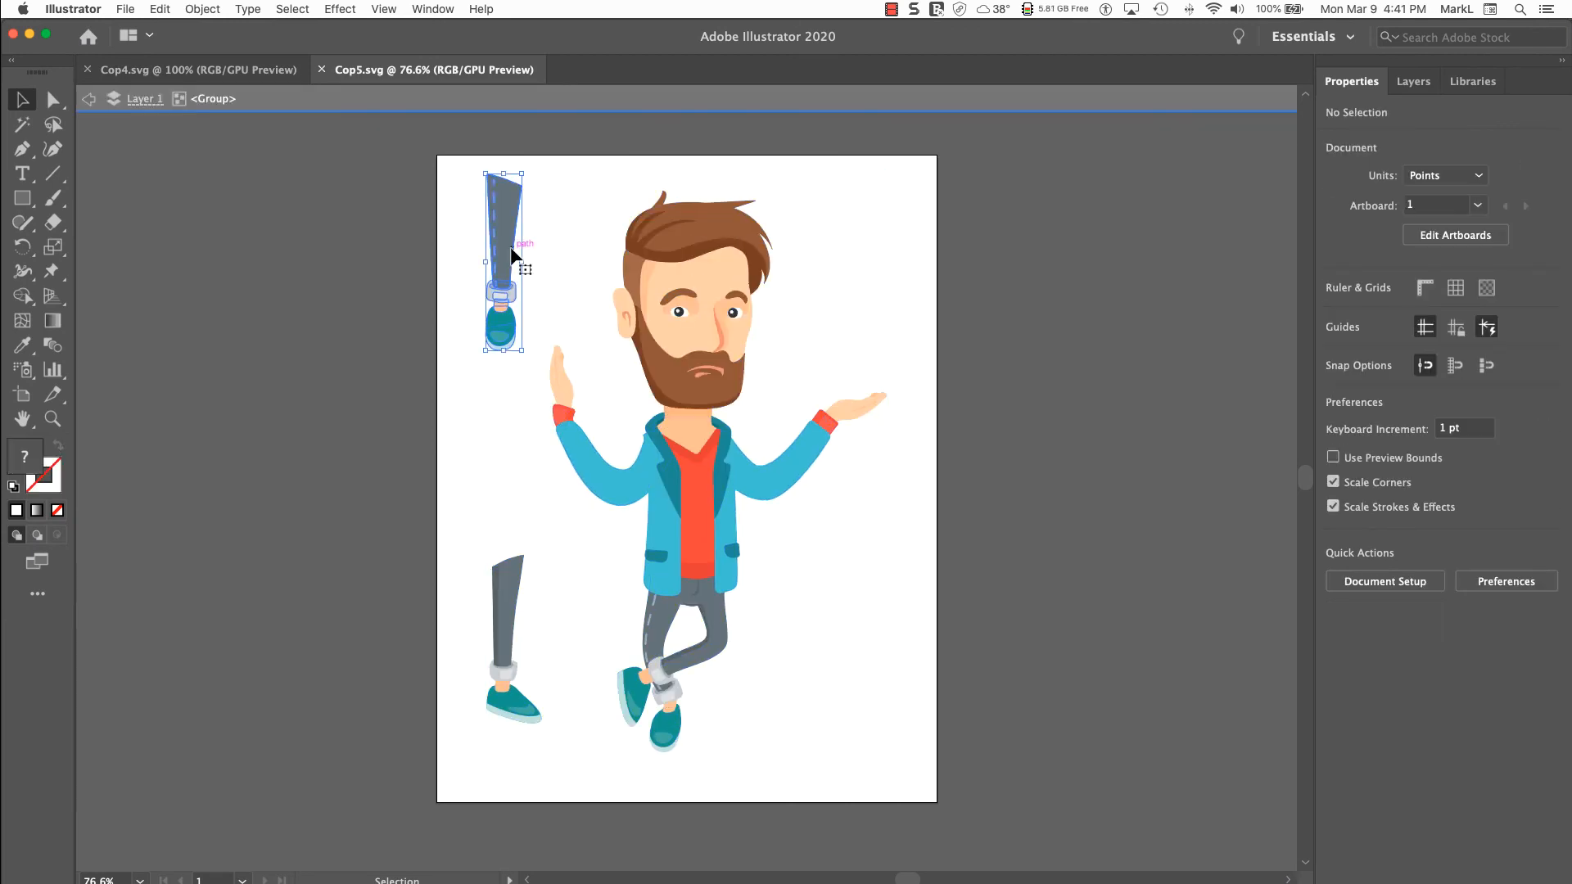
pyautogui.press('Delete')
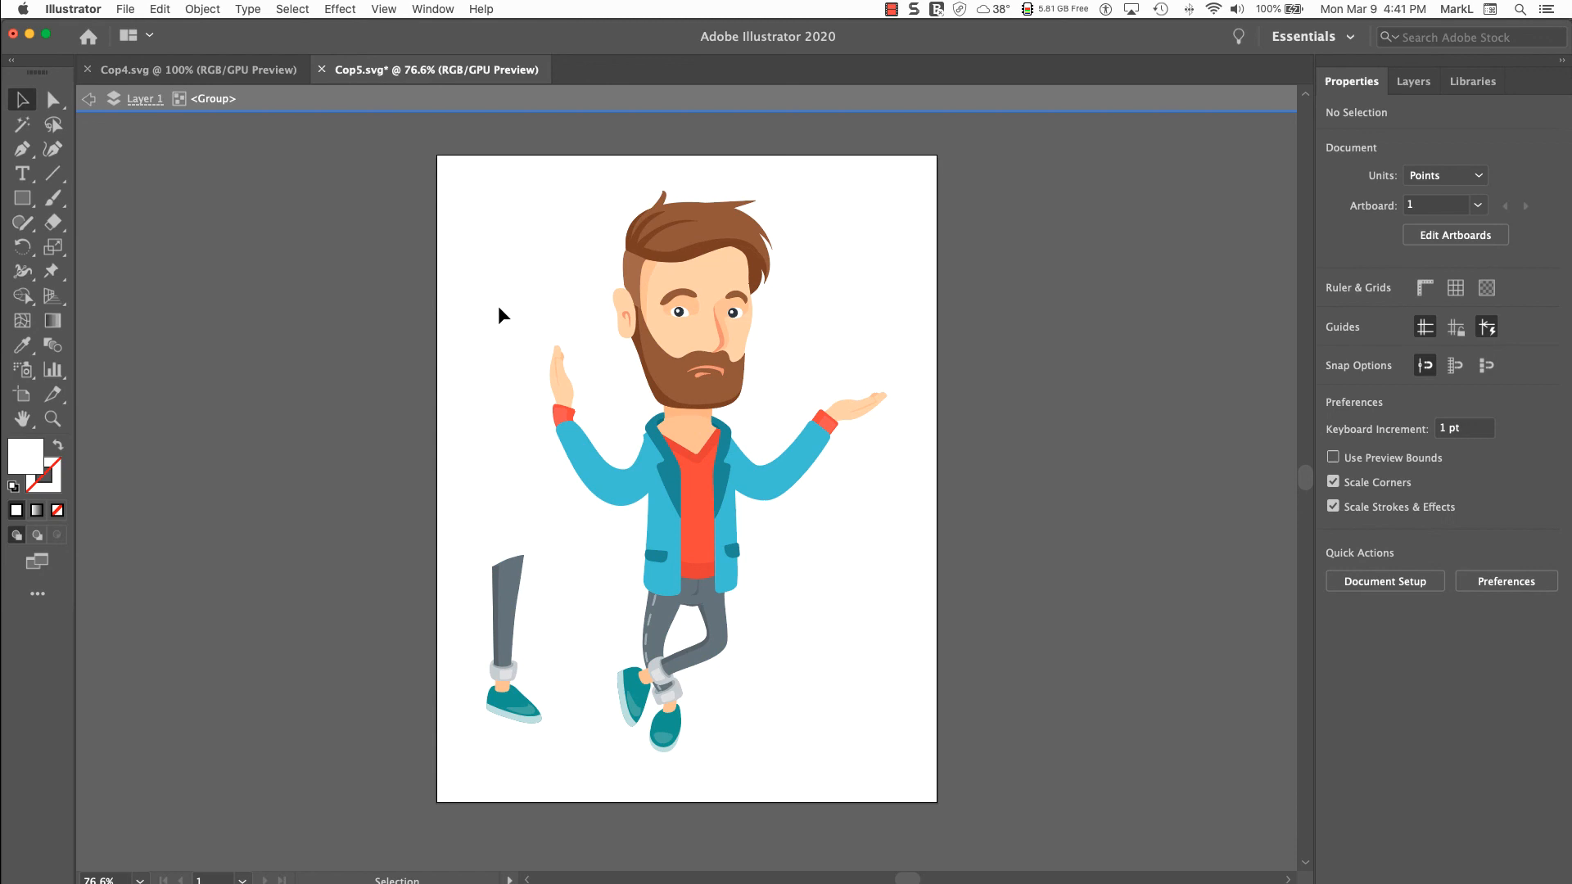
pyautogui.click(509, 583)
pyautogui.press('Delete')
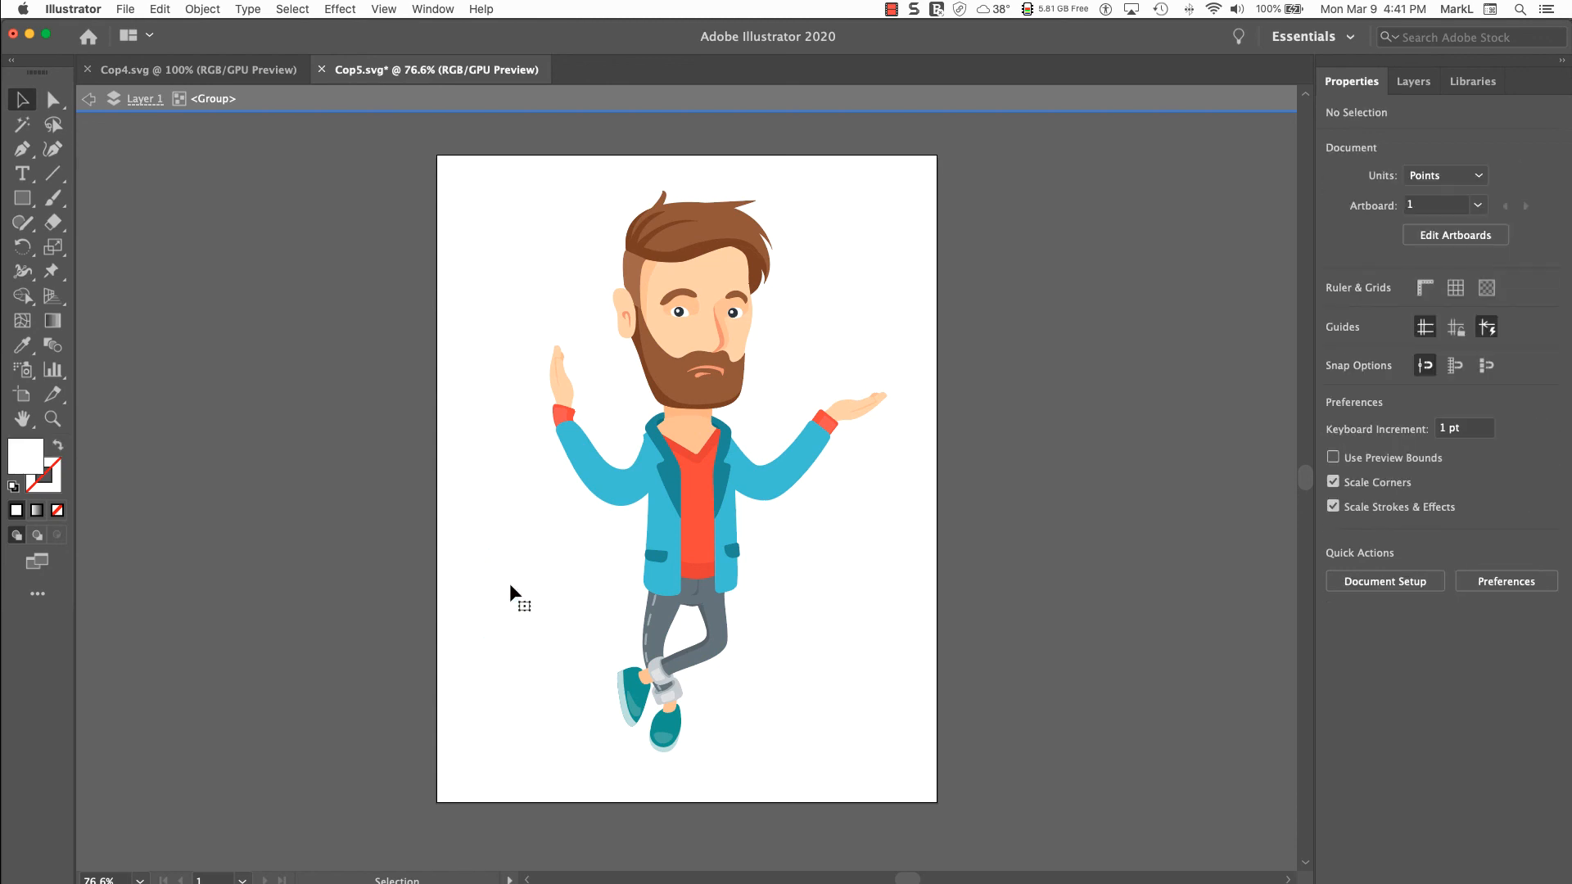
# Step: Exit the group's isolation, save the cleaned-up artwork, and return to the slide in Captivate
pyautogui.press('Escape')
pyautogui.press('super+s')
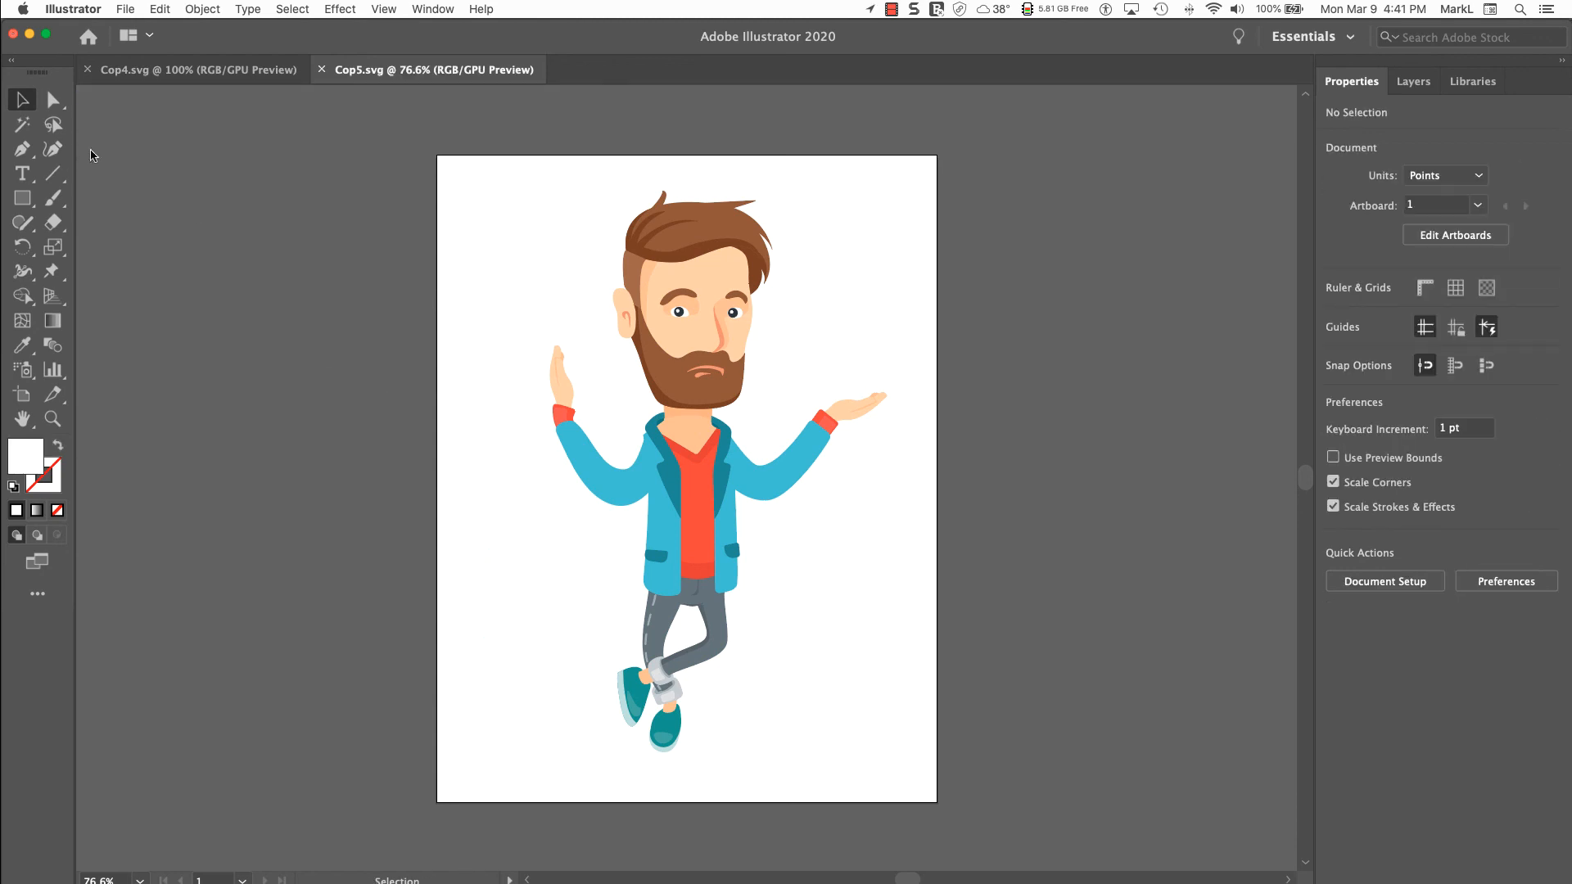
pyautogui.click(30, 36)
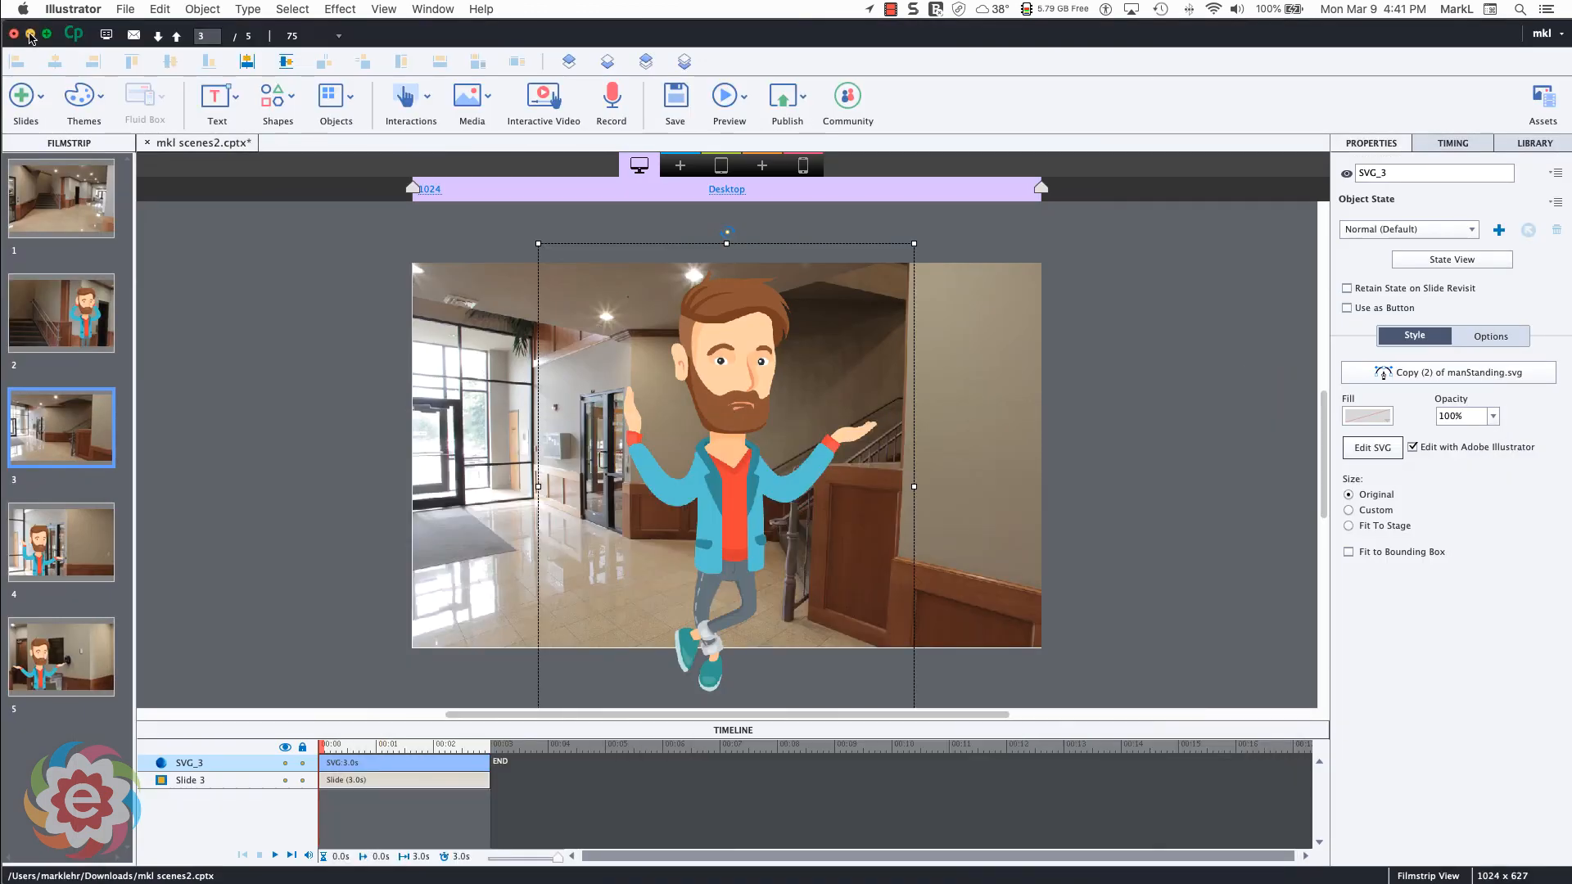